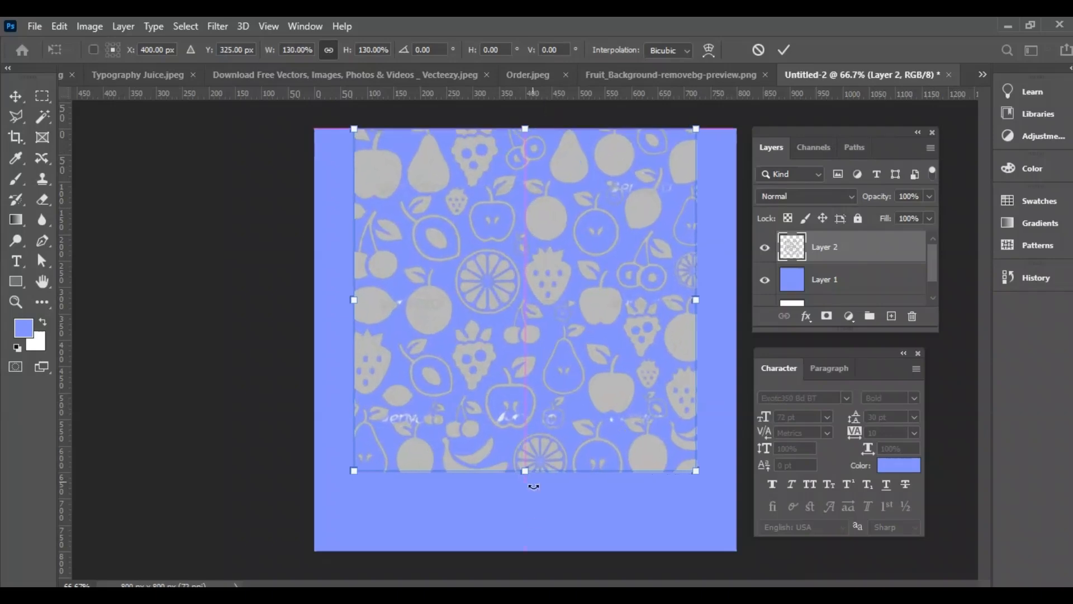
# Apply the enlargement of the fruit pattern and blend its layer with Linear Burn at 40% opacity
pyautogui.press('Return')
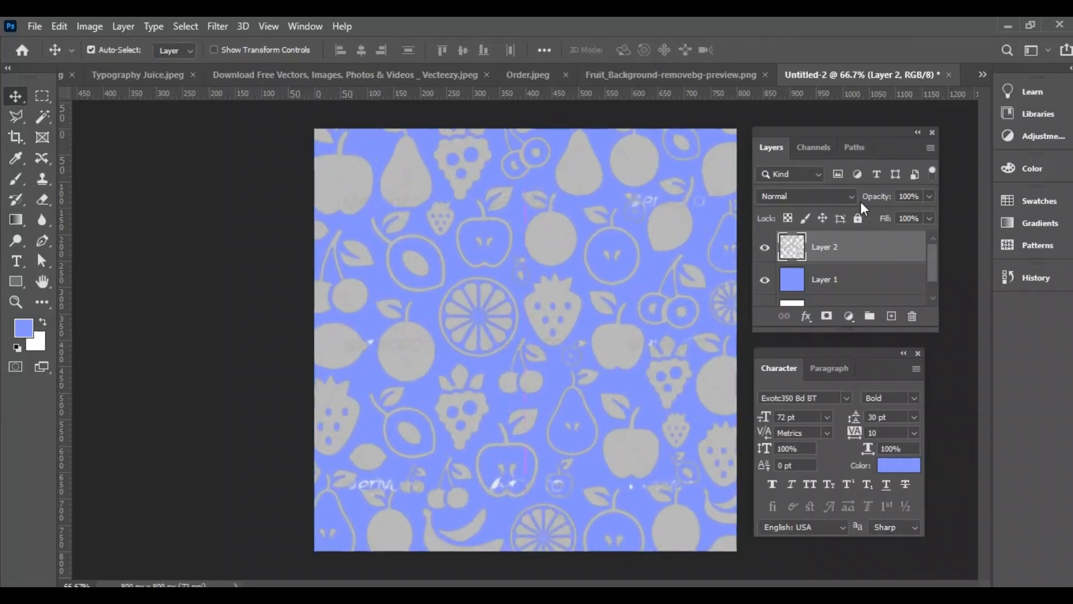
pyautogui.click(839, 197)
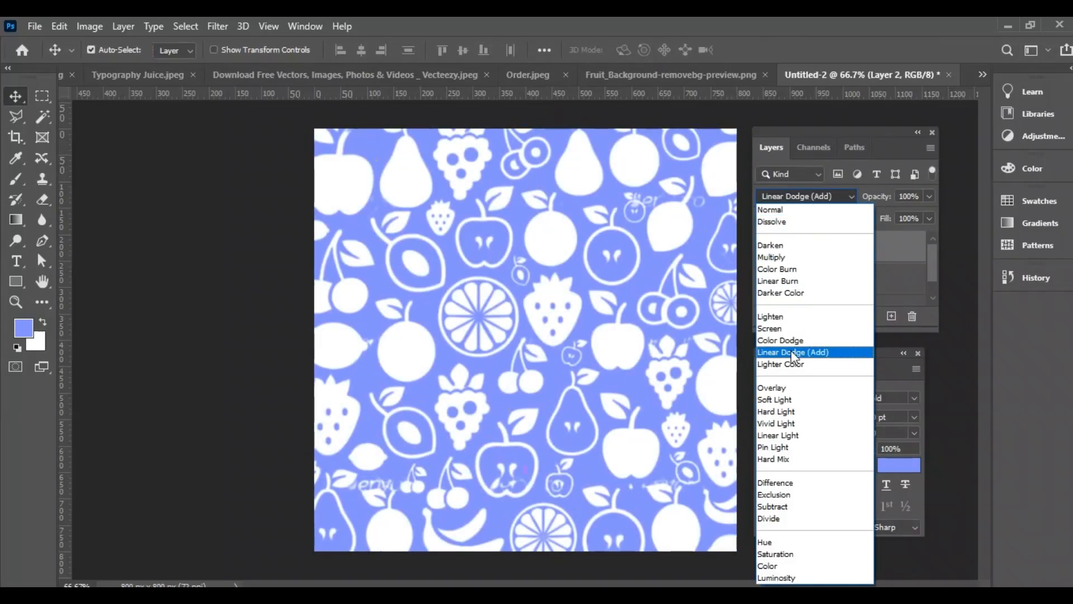
pyautogui.click(778, 281)
pyautogui.click(923, 199)
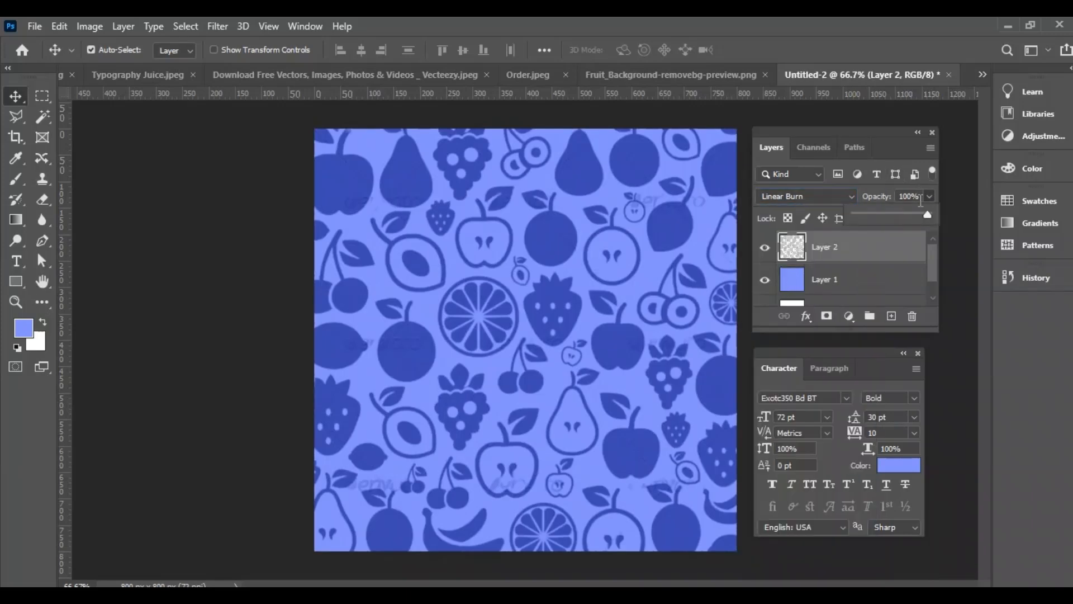
pyautogui.write('40')
pyautogui.press('Return')
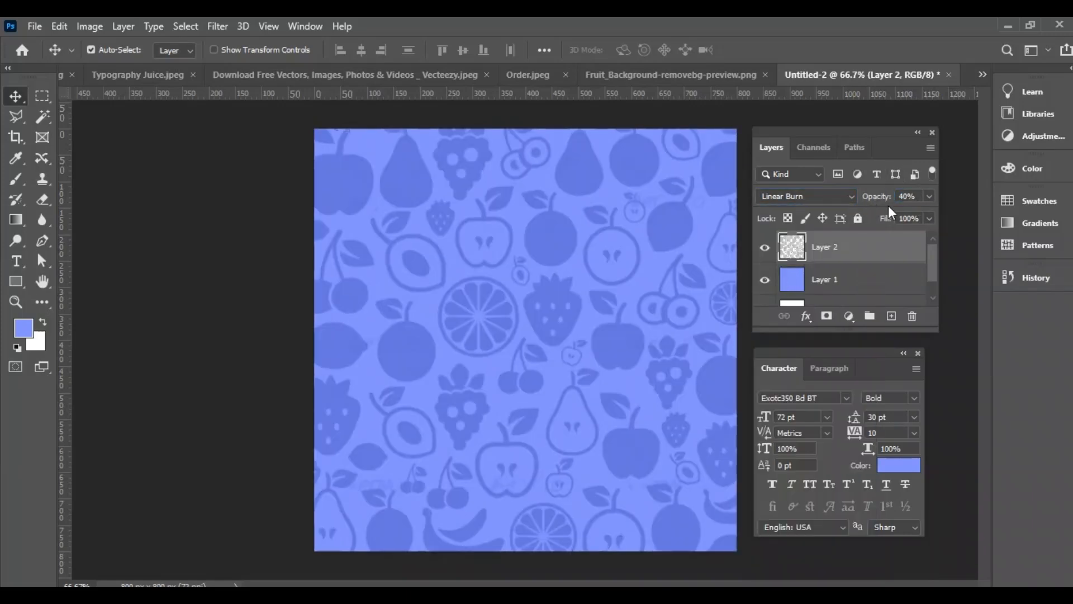
# Copy the ripped white paper image into Untitled-2 above the fruit pattern, keeping the blue background in place
pyautogui.click(988, 73)
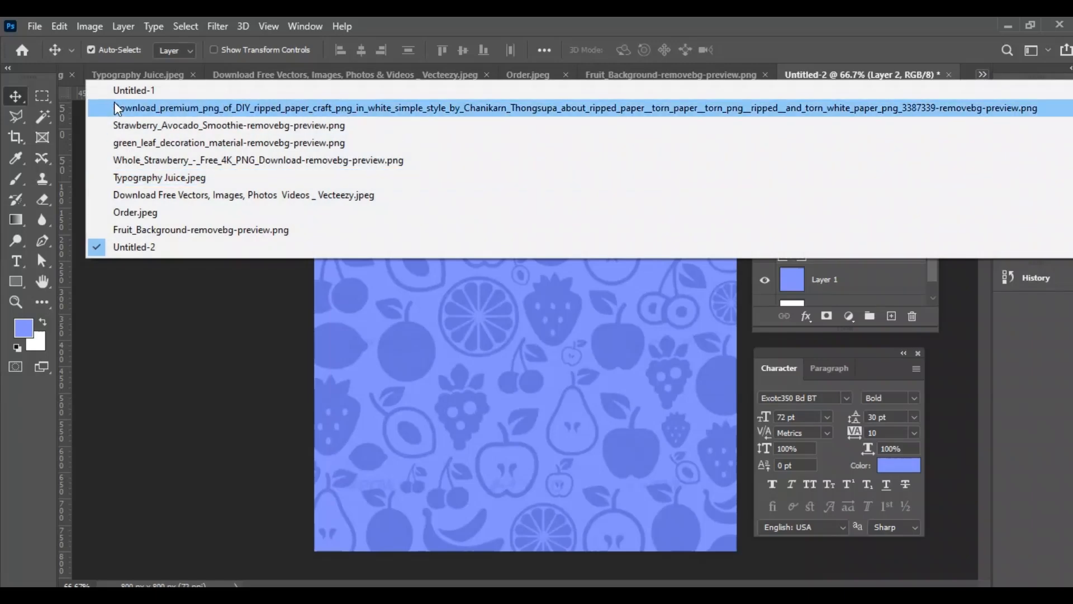
pyautogui.click(157, 107)
pyautogui.click(983, 74)
pyautogui.click(187, 244)
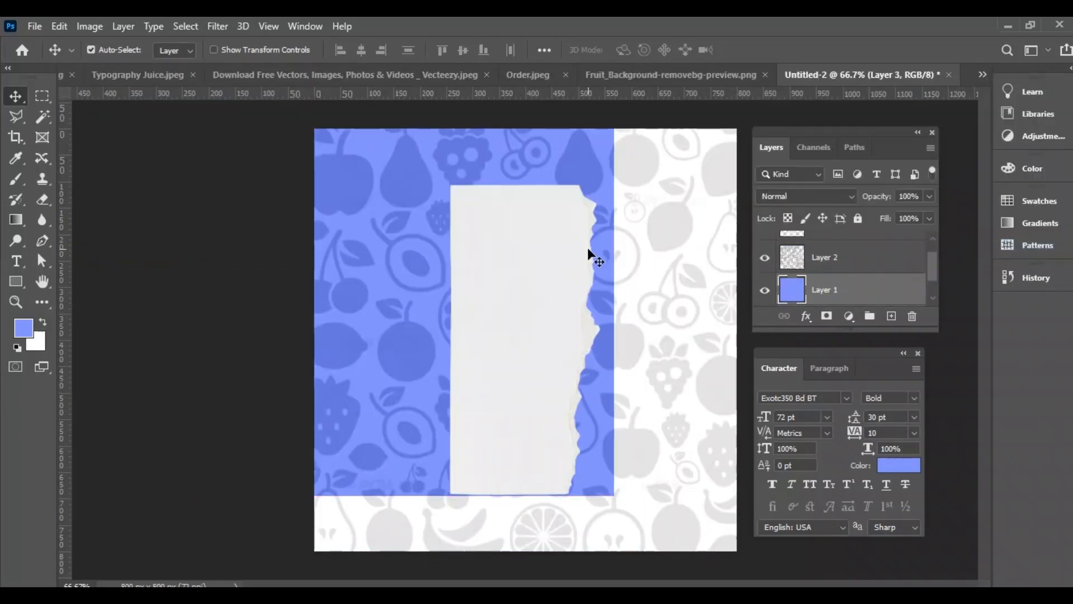
pyautogui.hotkey('ctrl', 'z')
pyautogui.click(535, 325)
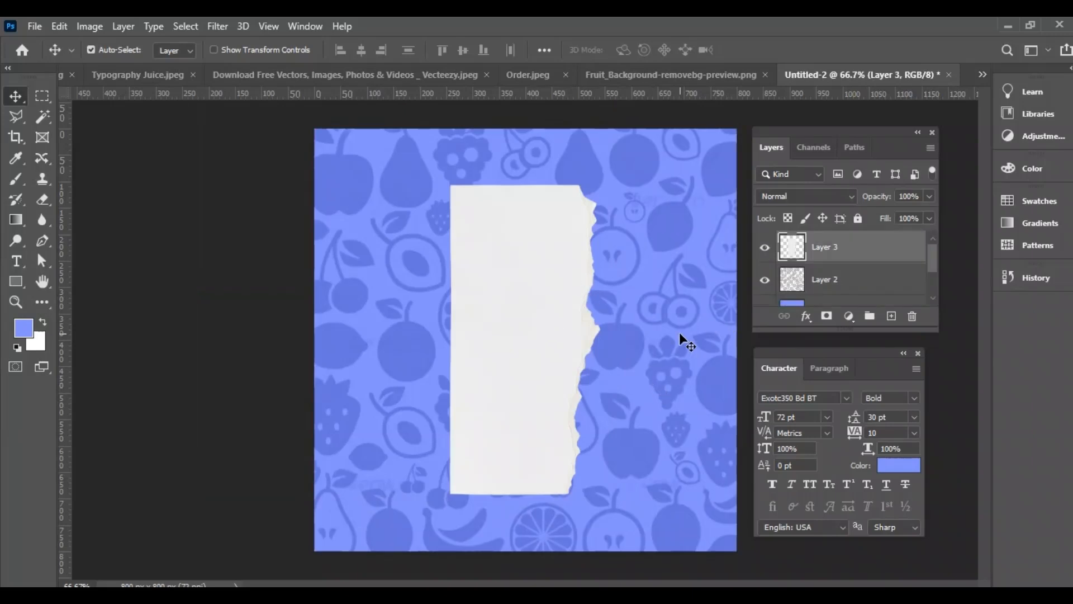
# Rotate the torn paper 75°, scale it to about 154%, and place it across the upper part of the canvas
pyautogui.hotkey('ctrl', 't')
pyautogui.hotkey('ctrl', '-')
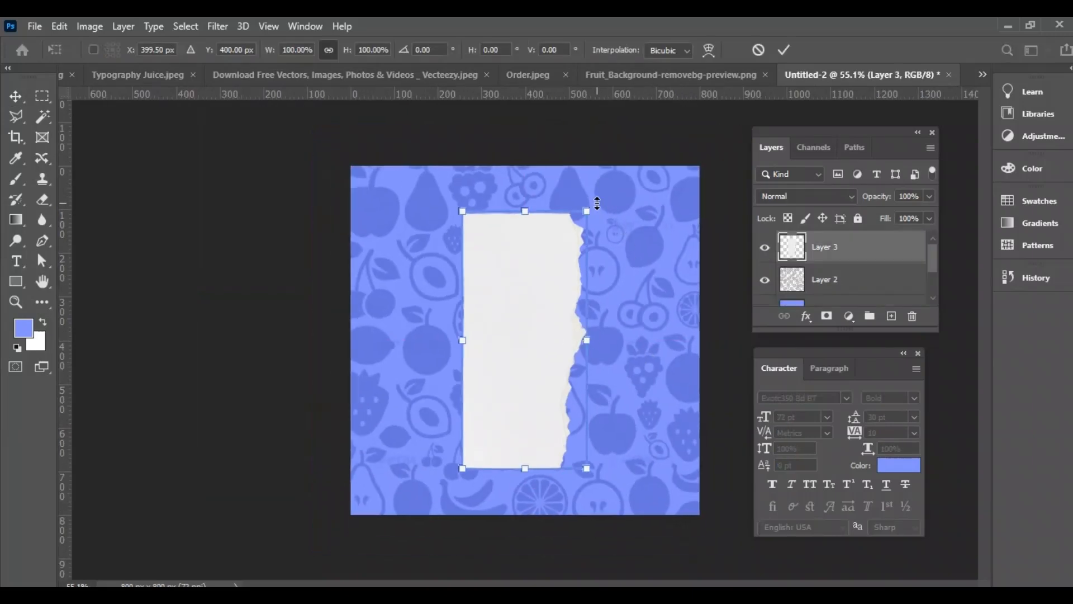
pyautogui.moveTo(605, 198); pyautogui.dragTo(650, 361)
pyautogui.moveTo(504, 329); pyautogui.dragTo(501, 202)
pyautogui.moveTo(400, 247); pyautogui.dragTo(332, 266)
pyautogui.moveTo(649, 180); pyautogui.dragTo(713, 162)
pyautogui.moveTo(482, 236); pyautogui.dragTo(478, 223)
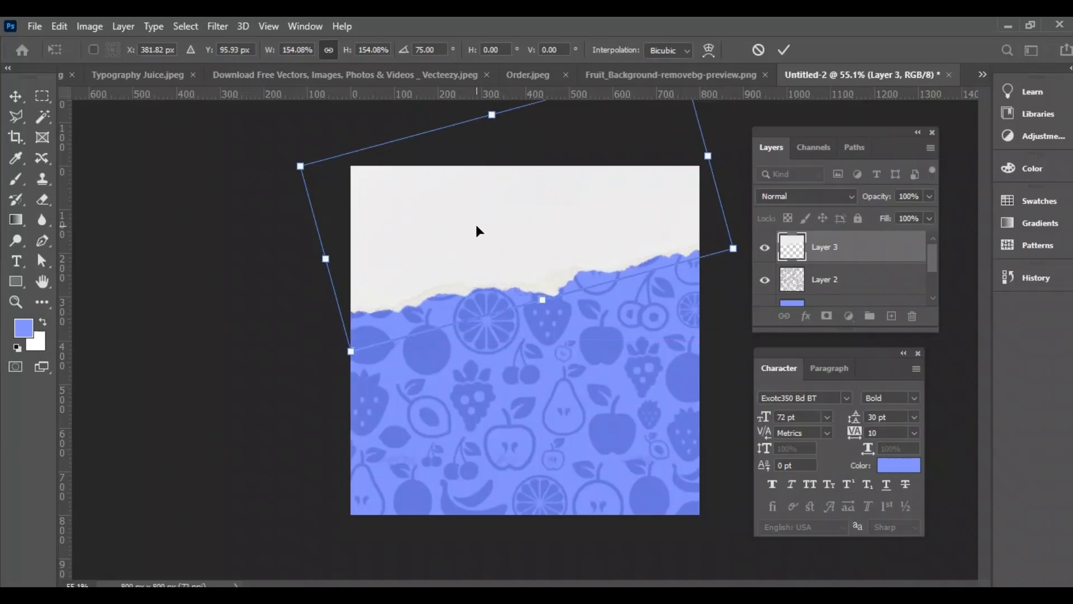
pyautogui.press('Return')
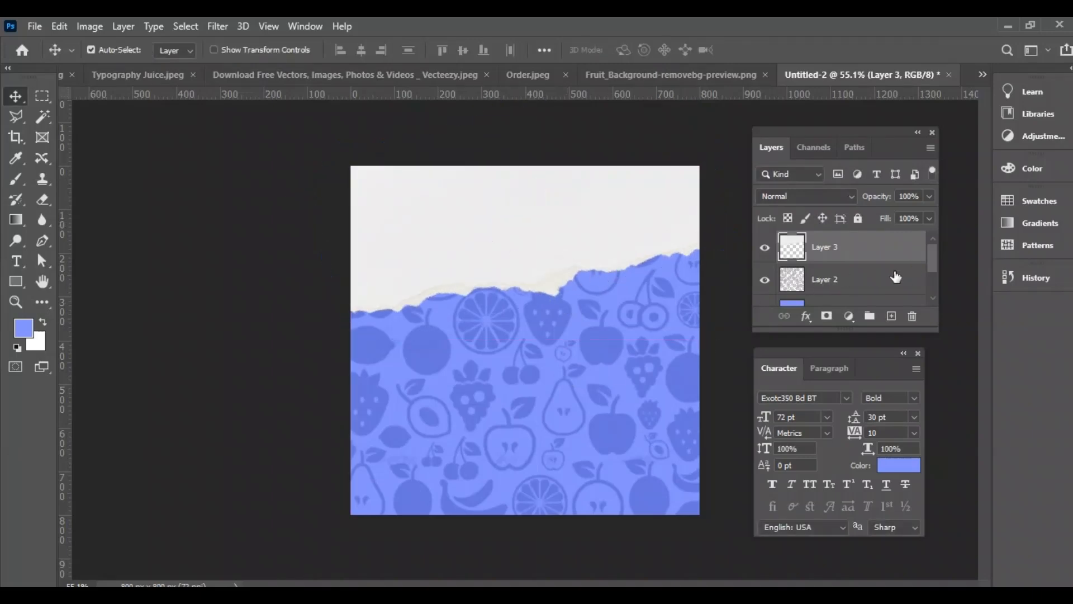
# Duplicate the torn paper layer and set the foreground colour to the orange code copied from the other window
pyautogui.moveTo(894, 268); pyautogui.dragTo(894, 317)
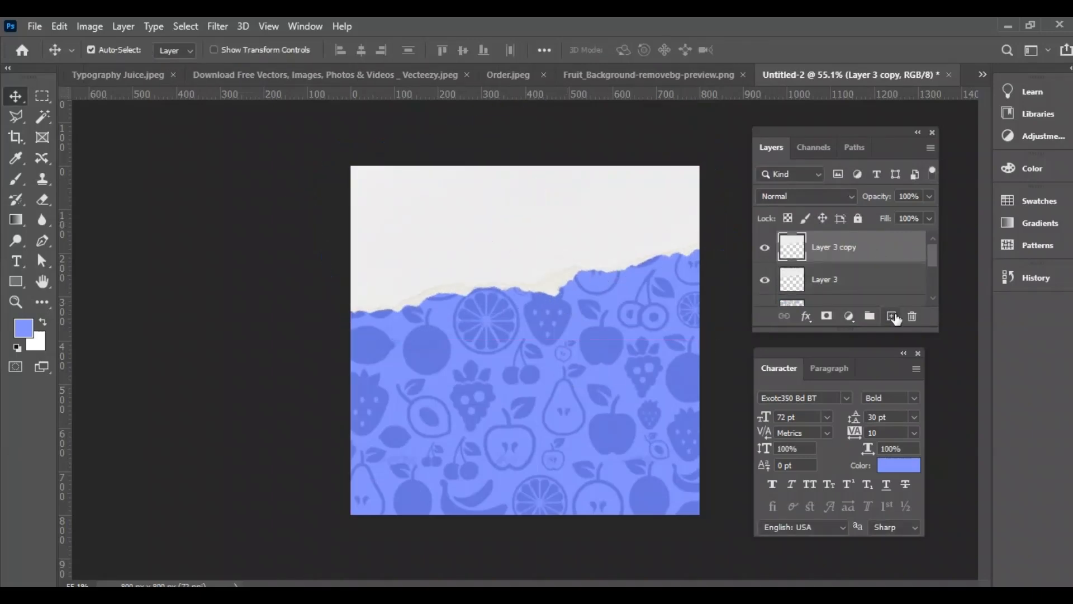
pyautogui.hotkey('alt', 'Tab')
pyautogui.moveTo(719, 210); pyautogui.dragTo(663, 220)
pyautogui.click(937, 176)
pyautogui.click(24, 328)
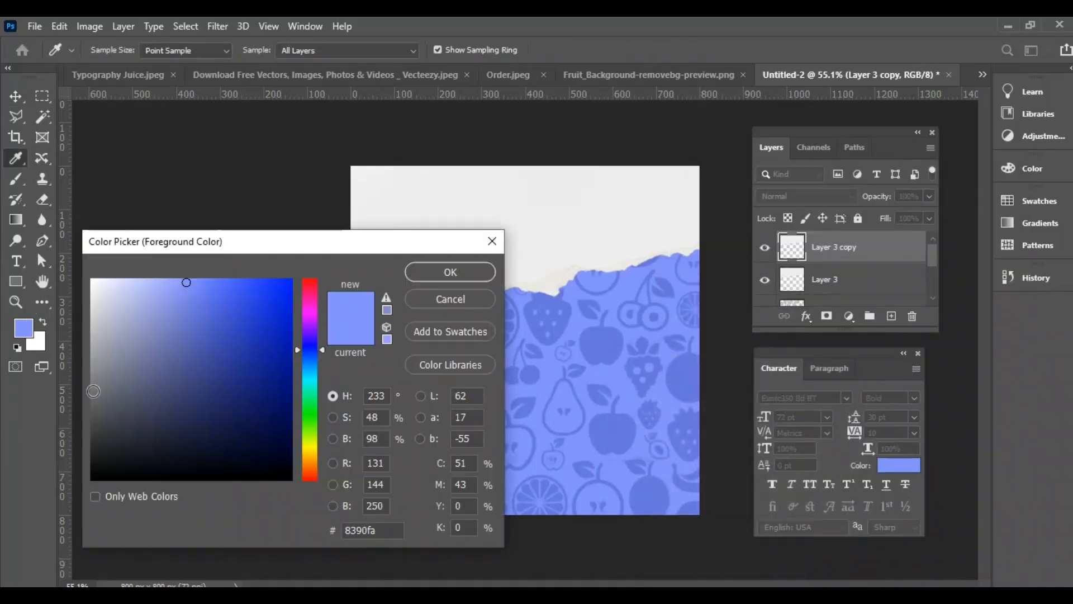
pyautogui.hotkey('ctrl', 'v')
pyautogui.press('Return')
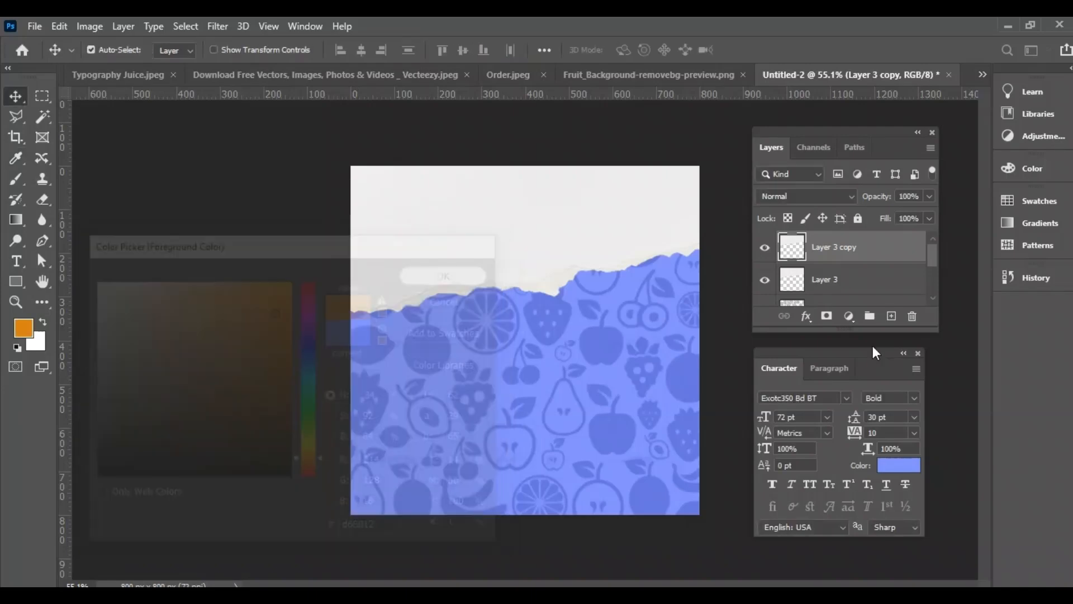
# Add a layer filled with orange and clip it to the torn paper copy
pyautogui.click(891, 316)
pyautogui.hotkey('alt', 'BackSpace')
pyautogui.rightClick(827, 246)
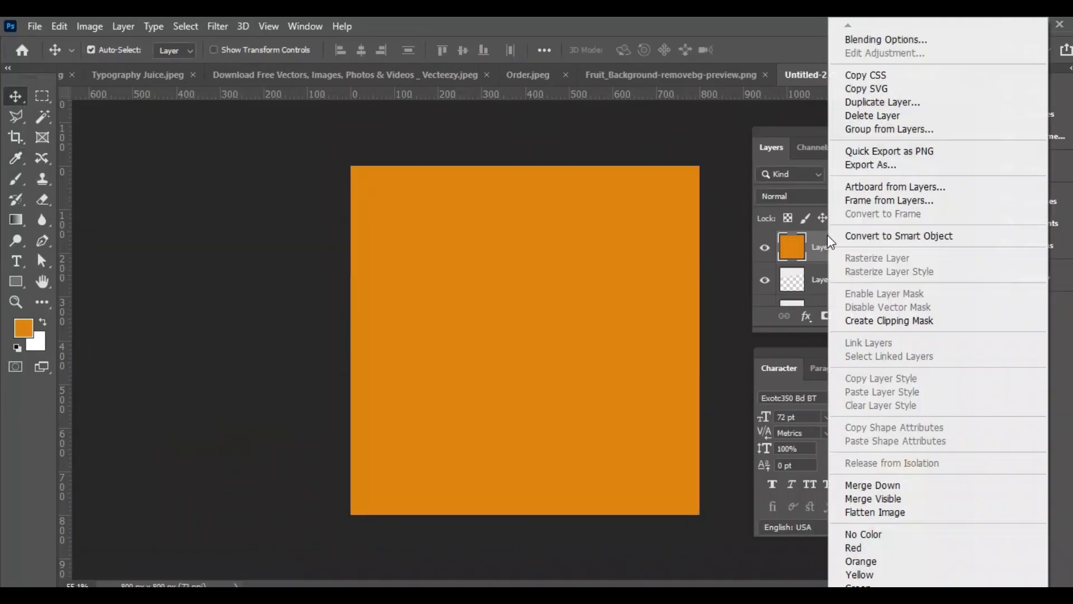
pyautogui.click(841, 316)
# Nudge the original torn paper, Layer 3, down about 13 px to show a white torn edge below the orange
pyautogui.scroll(-1, 834, 293)
pyautogui.click(836, 288)
pyautogui.hotkey('ctrl', 't')
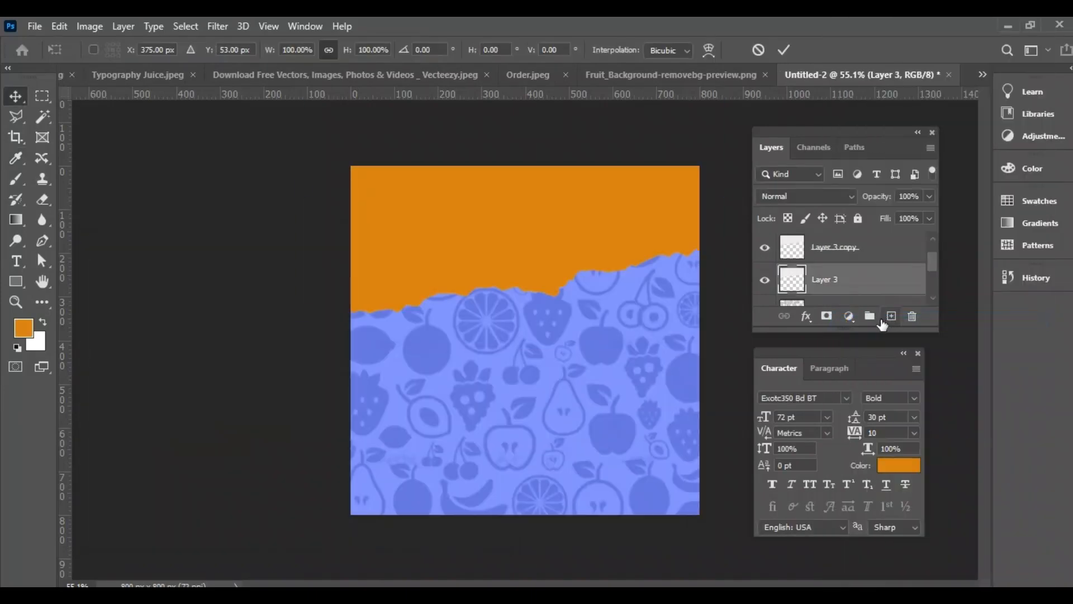
pyautogui.hotkey('shift', 'Down')
pyautogui.press('Down')
pyautogui.press('Down')
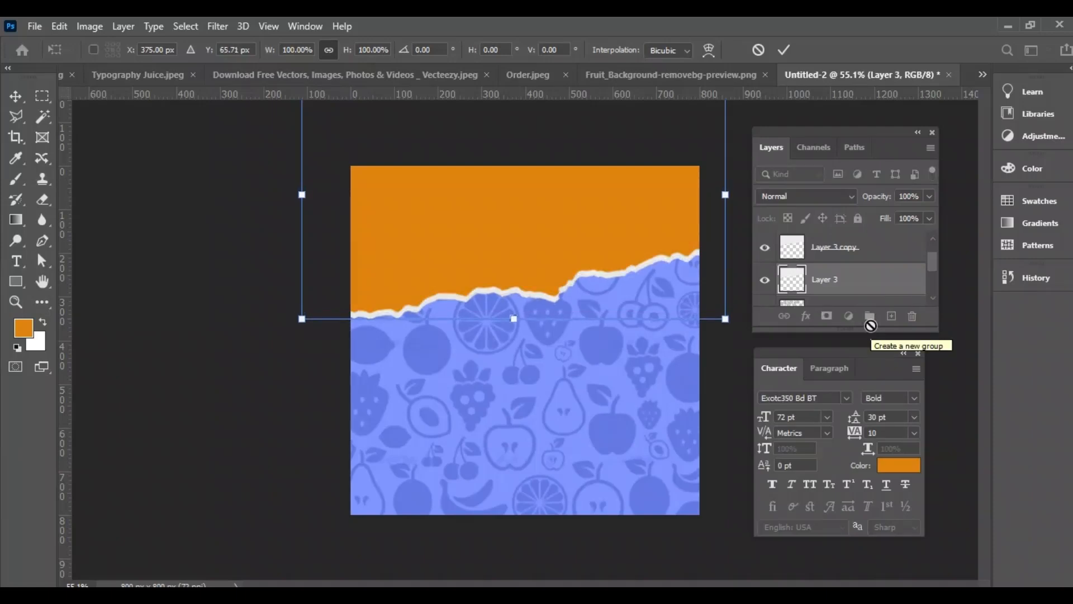
pyautogui.press('Return')
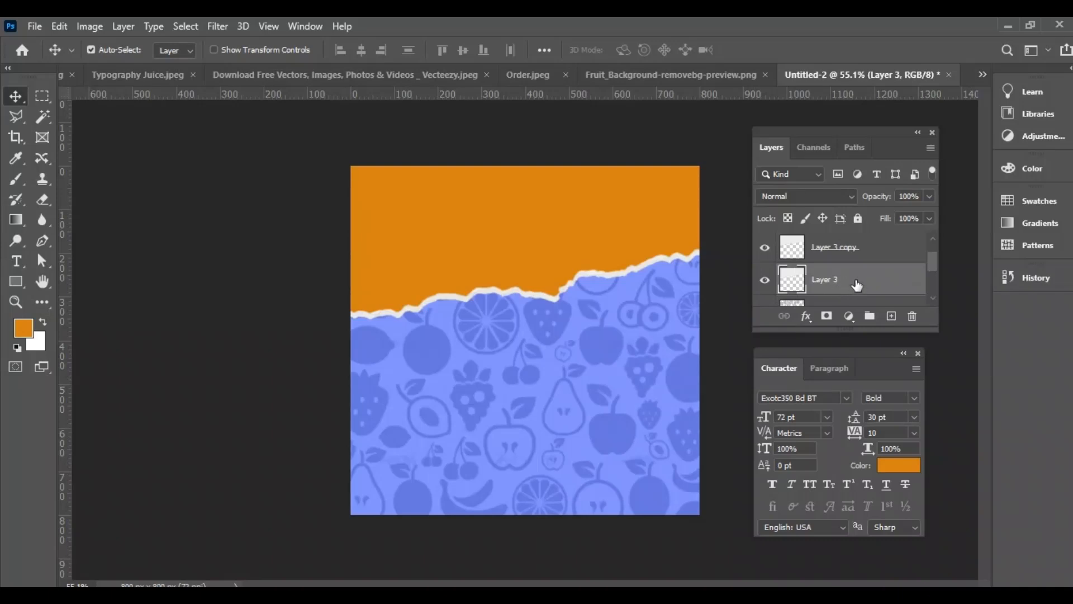
# Duplicate Layer 3 above the orange layer, flip the copy vertically and place it across the lower part of the canvas
pyautogui.moveTo(886, 290); pyautogui.dragTo(891, 317)
pyautogui.moveTo(854, 283); pyautogui.dragTo(846, 236)
pyautogui.moveTo(498, 248); pyautogui.dragTo(525, 418)
pyautogui.hotkey('ctrl', 't')
pyautogui.rightClick(522, 412)
pyautogui.click(559, 405)
pyautogui.moveTo(446, 376); pyautogui.dragTo(463, 510)
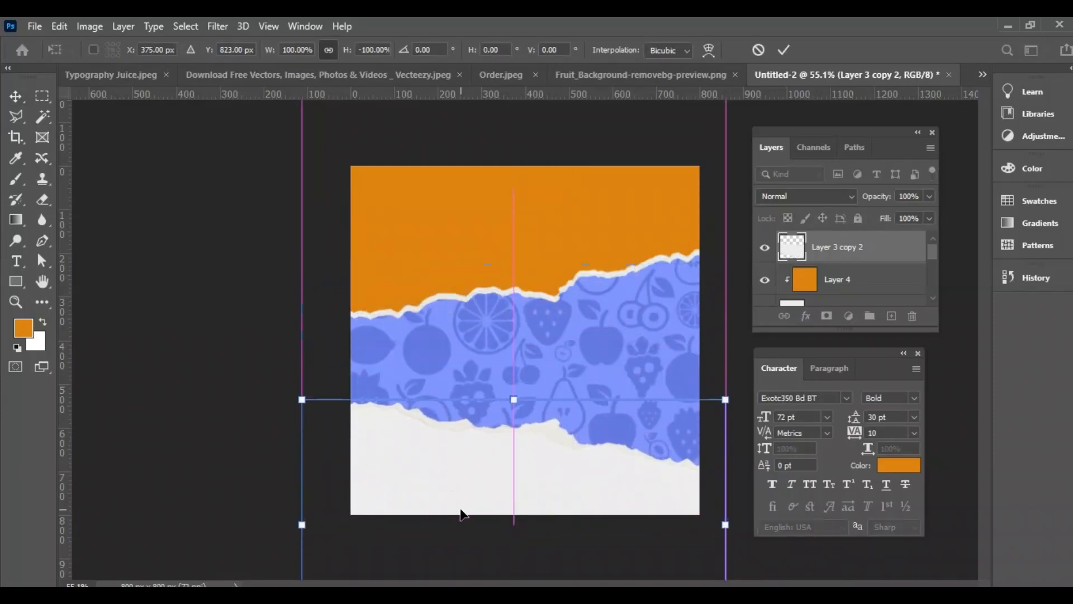
pyautogui.press('Return')
# Duplicate the flipped torn paper layer and add an empty layer above it
pyautogui.moveTo(864, 257); pyautogui.dragTo(889, 314)
pyautogui.click(890, 315)
# Copy the dark blue colour code from the other window and set the foreground colour to #1d2f6f
pyautogui.hotkey('alt', 'Tab')
pyautogui.moveTo(746, 243); pyautogui.dragTo(675, 242)
pyautogui.hotkey('ctrl', 'x')
pyautogui.click(1006, 178)
pyautogui.click(565, 311)
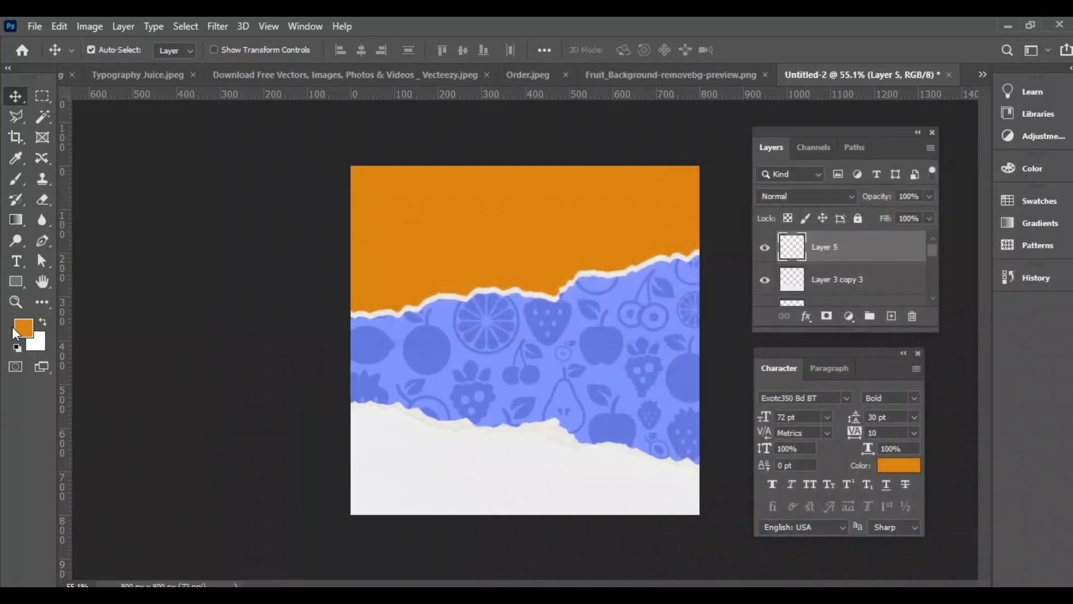
pyautogui.click(23, 327)
pyautogui.click(392, 532)
pyautogui.hotkey('ctrl', 'a')
pyautogui.hotkey('ctrl', 'v')
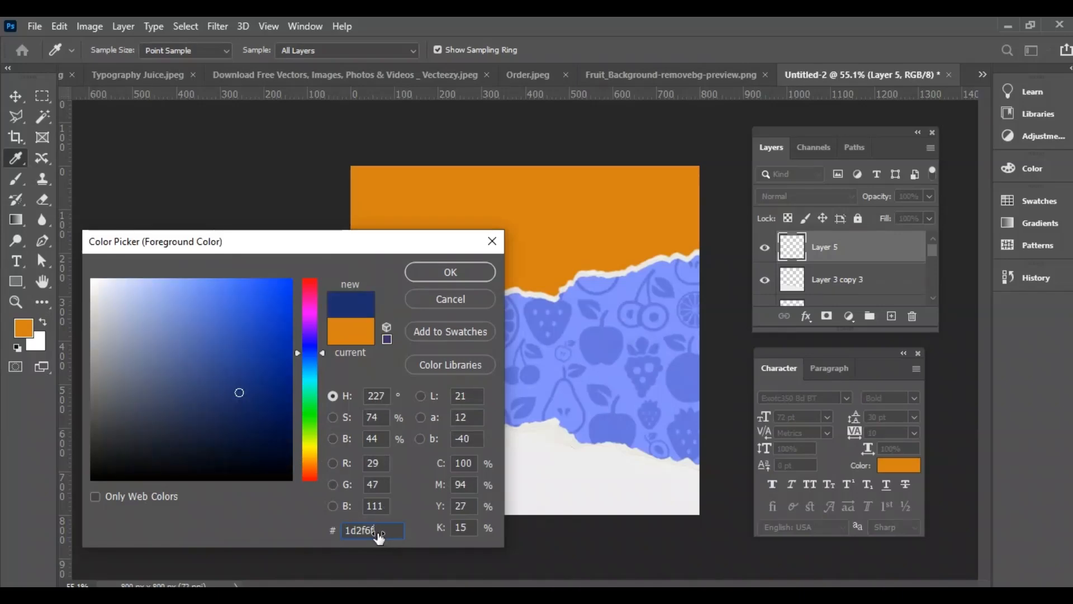
pyautogui.click(451, 272)
# Fill the empty top layer with the dark blue and clip it to the flipped torn paper copy
pyautogui.press('v')
pyautogui.hotkey('alt', 'BackSpace')
pyautogui.rightClick(849, 280)
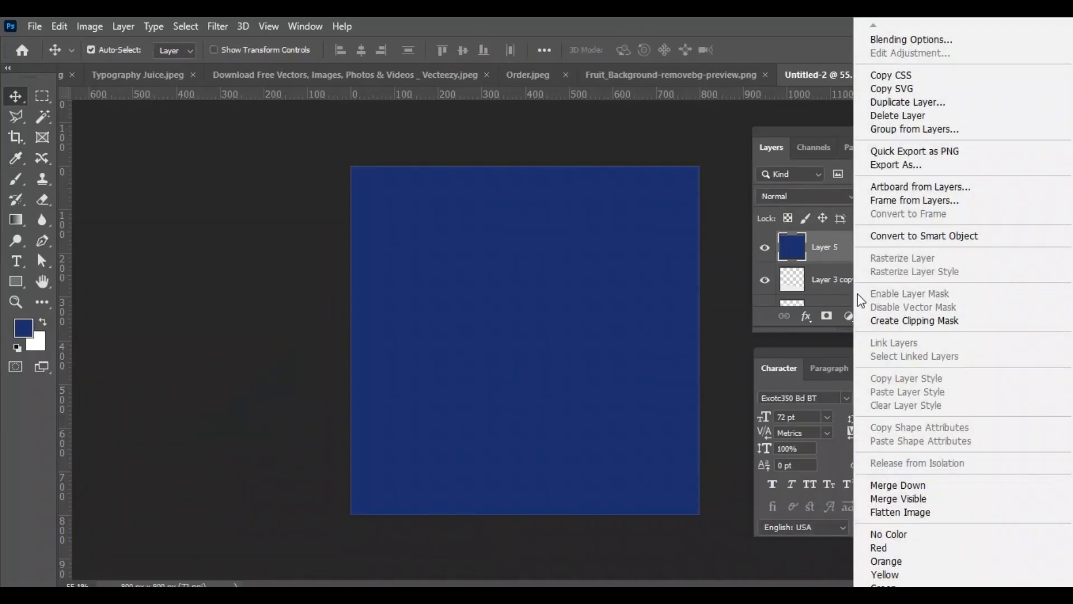
pyautogui.click(892, 323)
# Shift the lower flipped paper layer, Layer 3 copy 2, slightly upward to show a white torn edge above the dark blue
pyautogui.scroll(-1, 828, 271)
pyautogui.click(838, 279)
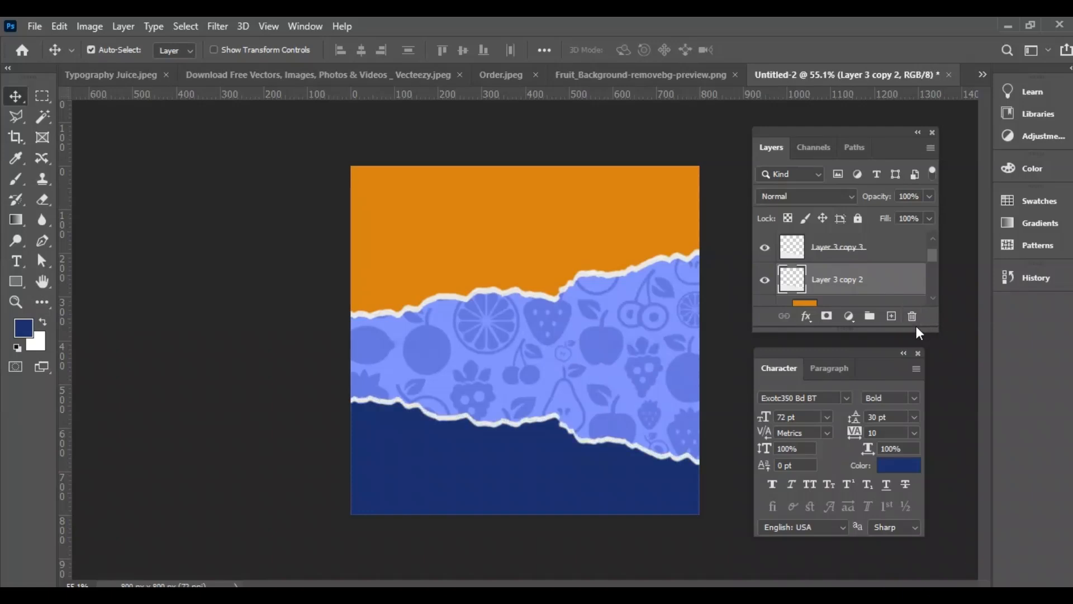
# Copy the strawberry smoothie image into Untitled-2 above the dark blue layer and centre it horizontally on the canvas
pyautogui.click(985, 76)
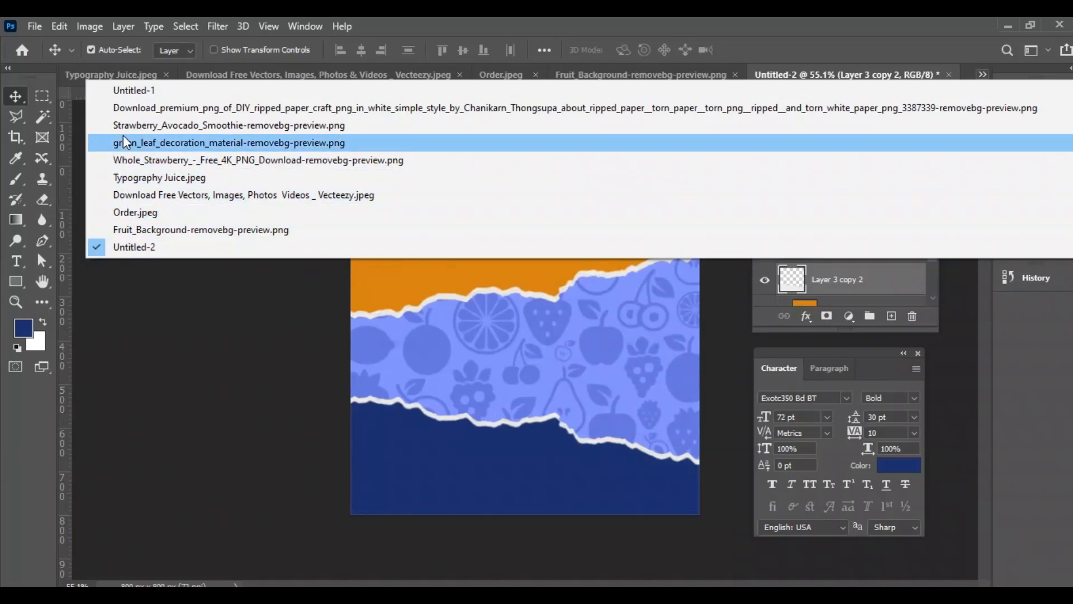
pyautogui.click(208, 127)
pyautogui.click(985, 76)
pyautogui.click(202, 247)
pyautogui.click(812, 278)
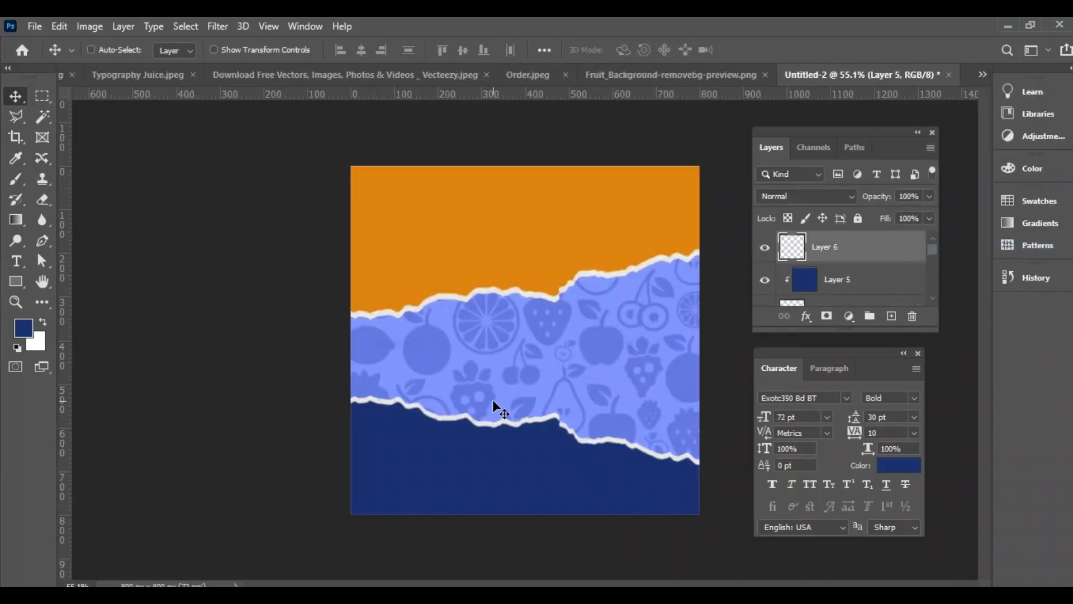
pyautogui.moveTo(521, 385); pyautogui.dragTo(524, 378)
# Slightly shrink the smoothie image from its upper edge and fine-tune its lower edge over the torn strip
pyautogui.hotkey('ctrl', 't')
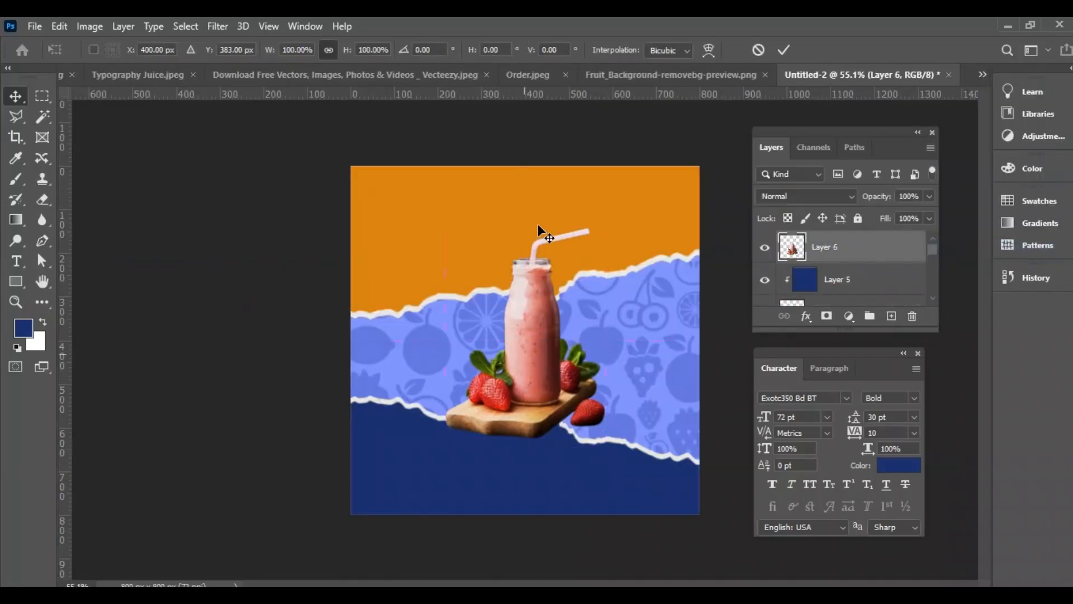
pyautogui.moveTo(524, 226)
pyautogui.mouseDown()
pyautogui.moveTo(525, 254)
pyautogui.moveTo(525, 244)
pyautogui.mouseUp()
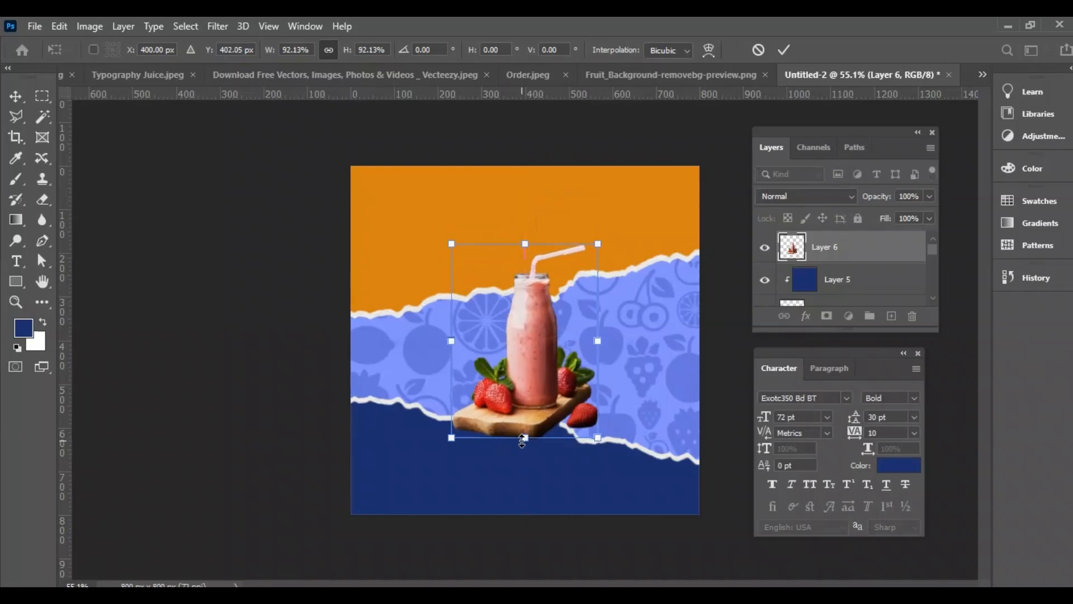
pyautogui.moveTo(525, 437); pyautogui.dragTo(525, 444)
pyautogui.press('Return')
# Add an empty layer beneath the smoothie layer and ready the Brush tool with the default black foreground
pyautogui.click(891, 317)
pyautogui.moveTo(845, 253); pyautogui.dragTo(843, 290)
pyautogui.press('d')
pyautogui.press('b')
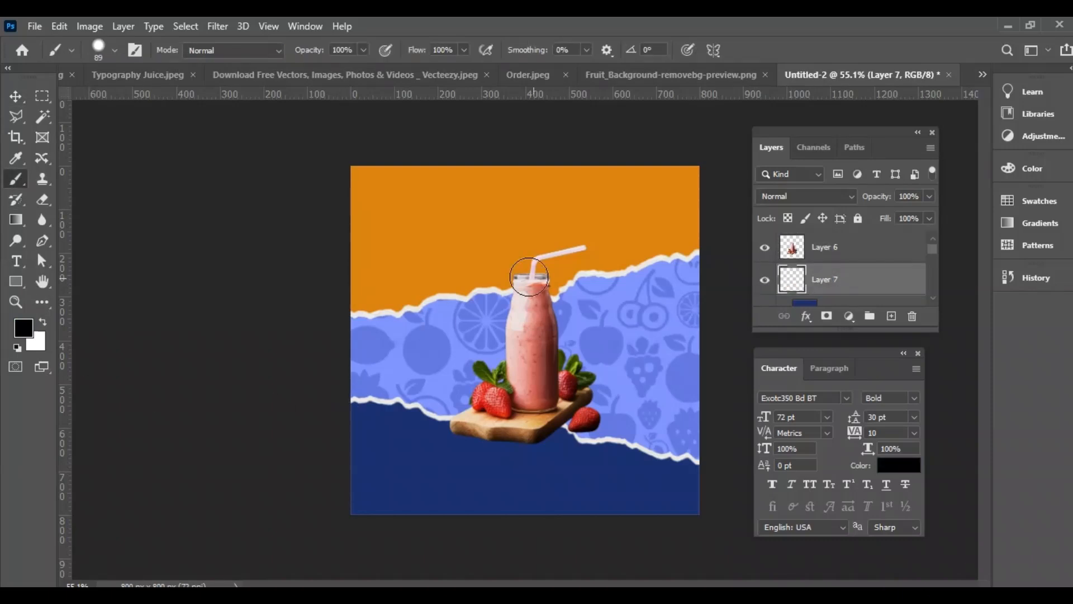
# Paint a soft black shadow under the wooden board with a flattened elliptical brush and lower its layer's opacity to 74%
pyautogui.rightClick(501, 280)
pyautogui.moveTo(542, 315); pyautogui.dragTo(542, 318)
pyautogui.click(248, 308)
pyautogui.moveTo(456, 306)
pyautogui.mouseDown()
pyautogui.moveTo(530, 313)
pyautogui.moveTo(479, 247)
pyautogui.moveTo(450, 265)
pyautogui.mouseUp()
pyautogui.click(500, 434)
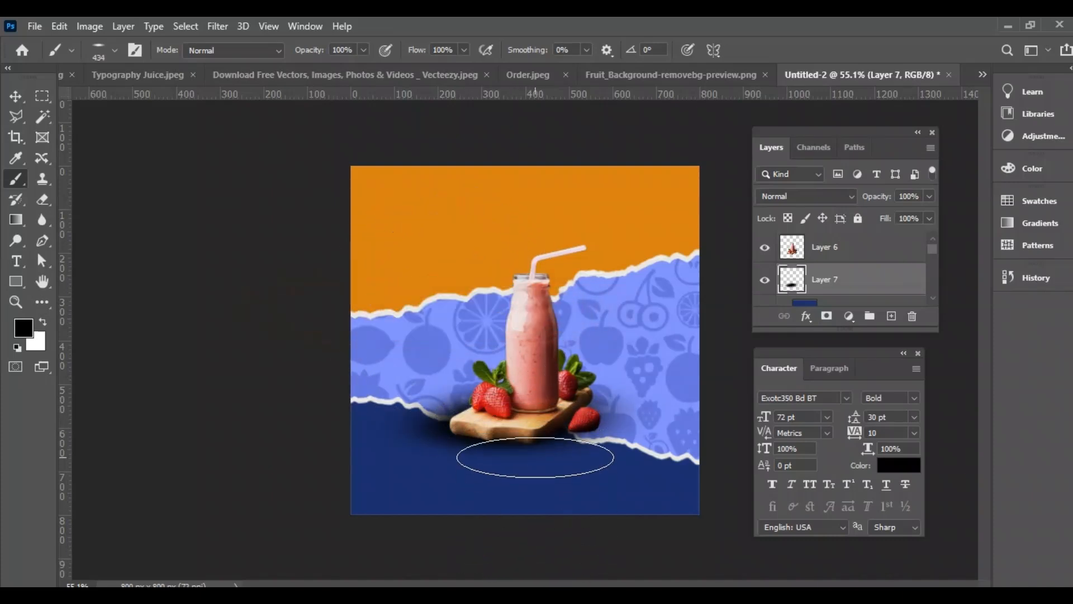
pyautogui.moveTo(436, 363); pyautogui.dragTo(438, 364)
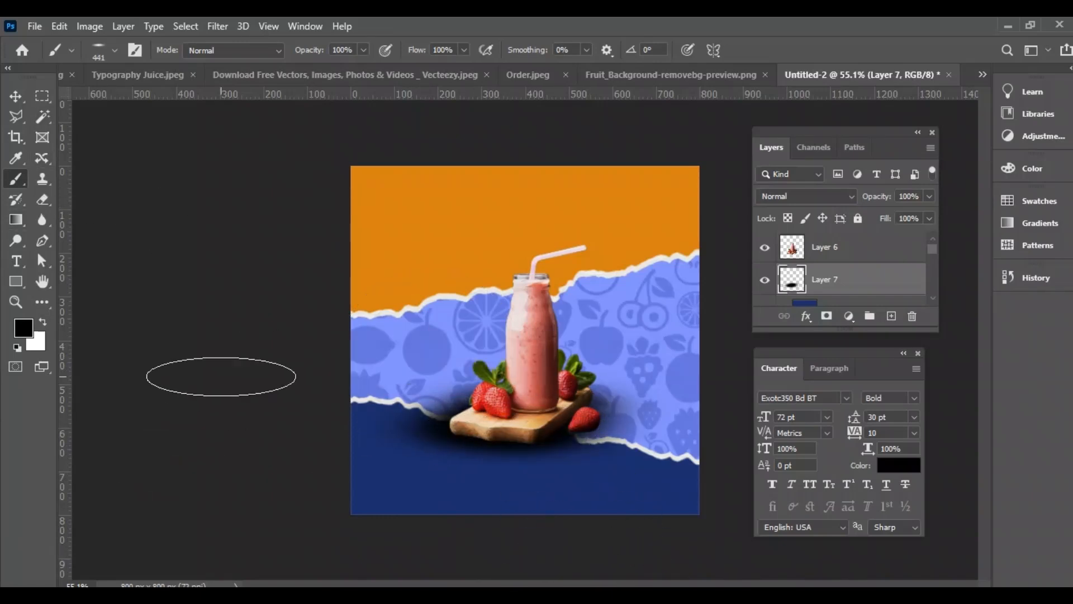
pyautogui.press('v')
pyautogui.moveTo(881, 202); pyautogui.dragTo(888, 201)
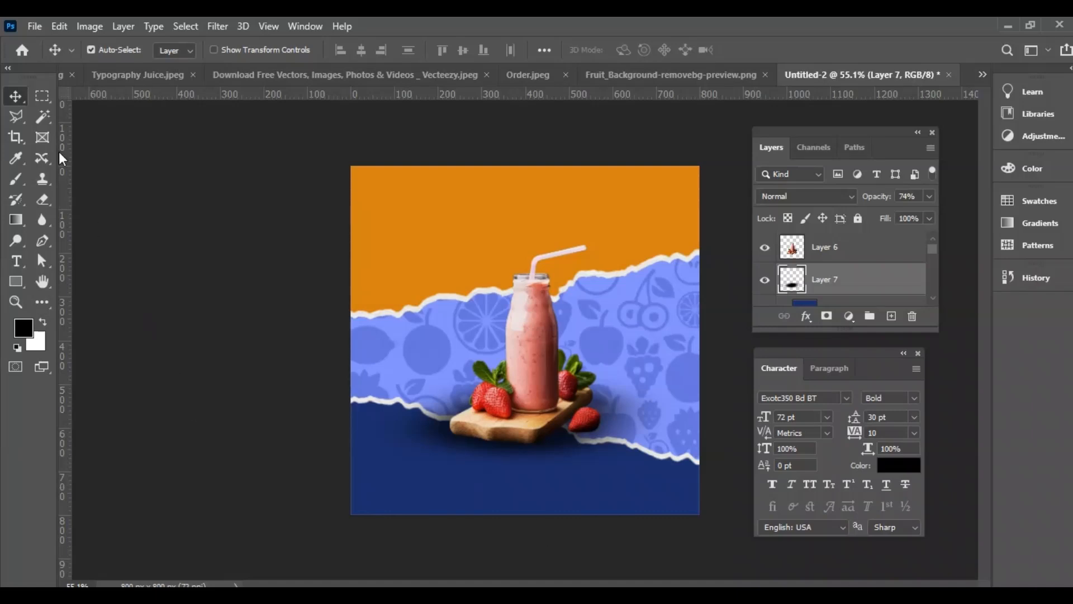
# Restore the Brush tool to a round tip about 158 px in size
pyautogui.click(15, 179)
pyautogui.rightClick(497, 317)
pyautogui.moveTo(448, 294)
pyautogui.mouseDown()
pyautogui.moveTo(413, 284)
pyautogui.moveTo(385, 497)
pyautogui.mouseUp()
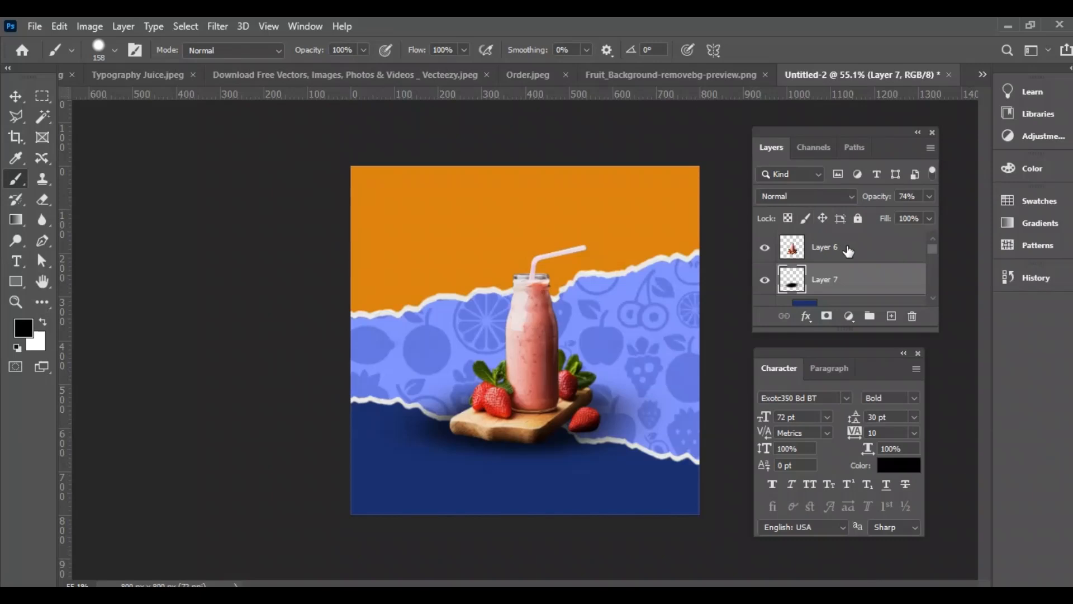
# Copy the white ORDER button graphic from Order.jpeg into Untitled-2 above the smoothie layer
pyautogui.click(849, 251)
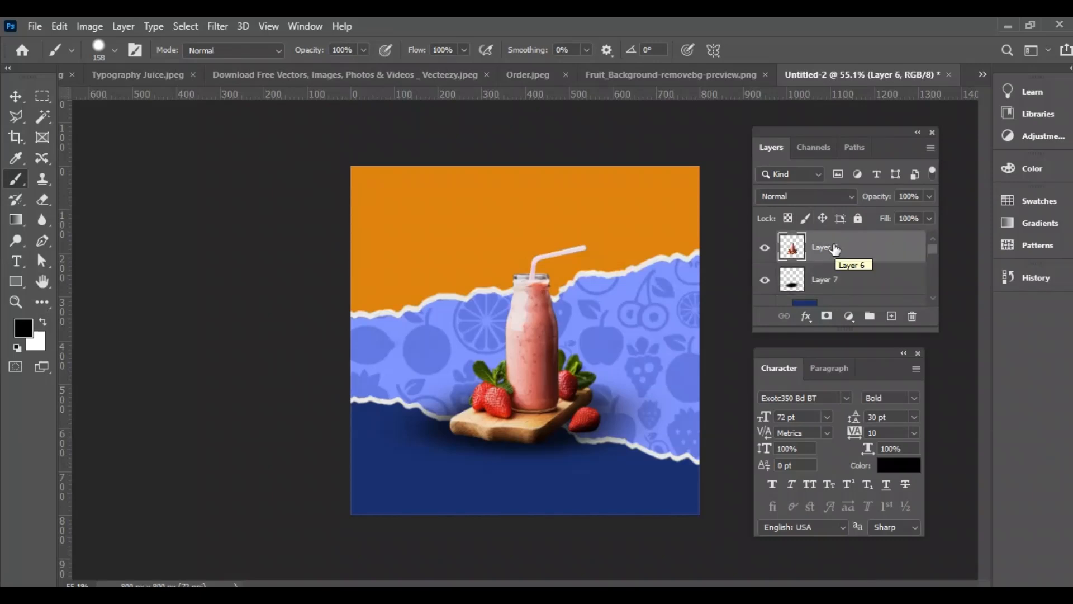
pyautogui.click(528, 74)
pyautogui.moveTo(881, 247); pyautogui.dragTo(912, 317)
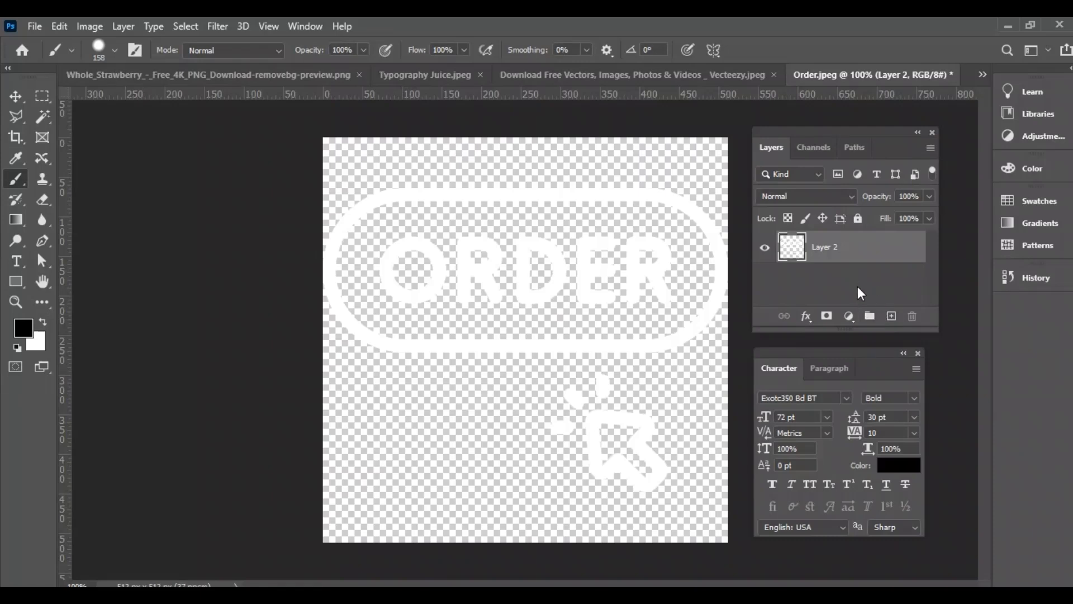
pyautogui.hotkey('ctrl', 'j')
pyautogui.click(983, 74)
pyautogui.click(224, 252)
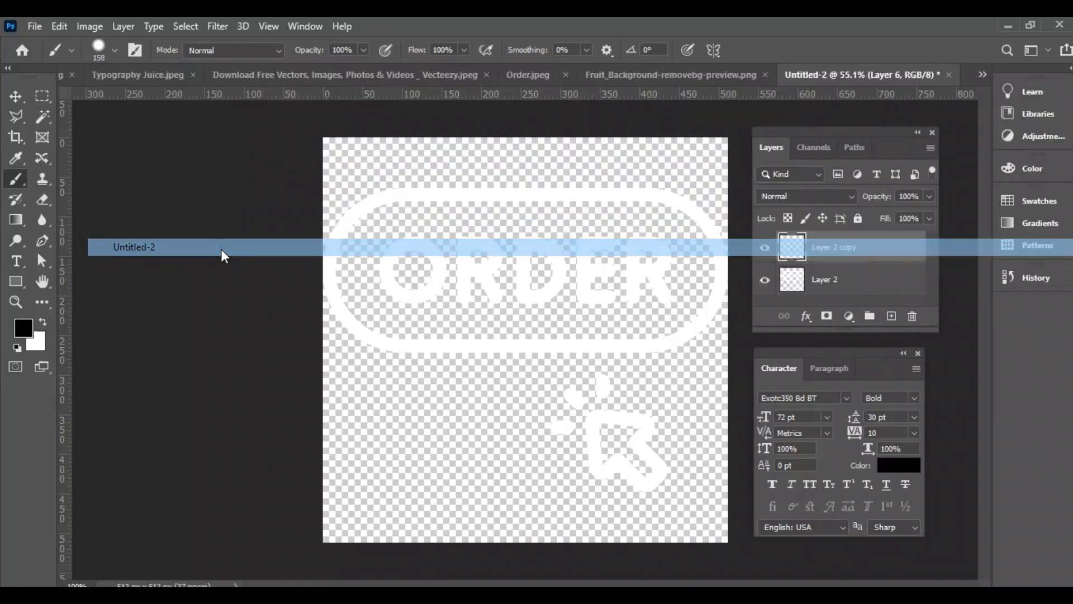
pyautogui.press('v')
pyautogui.hotkey('ctrl', 'v')
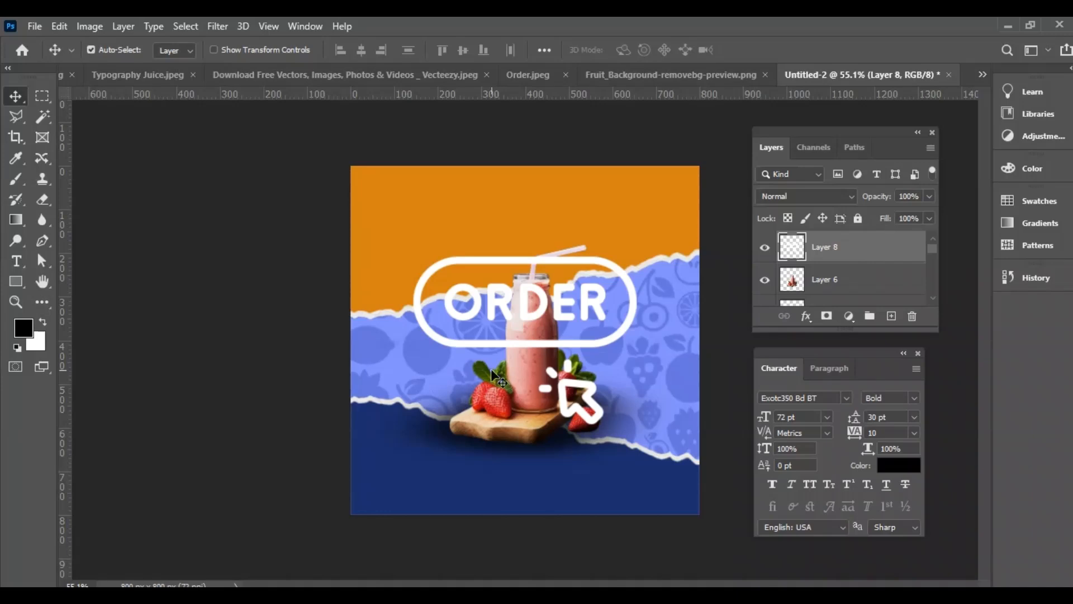
# Shrink the ORDER button graphic and centre it on the dark blue paper area below the wooden board
pyautogui.hotkey('ctrl', 't')
pyautogui.moveTo(525, 253); pyautogui.dragTo(518, 475)
pyautogui.press('Return')
pyautogui.hotkey('ctrl', 't')
pyautogui.press('Return')
pyautogui.press('Down')
pyautogui.press('Down')
pyautogui.press('Down')
pyautogui.press('Down')
pyautogui.press('Down')
pyautogui.press('Down')
pyautogui.press('Down')
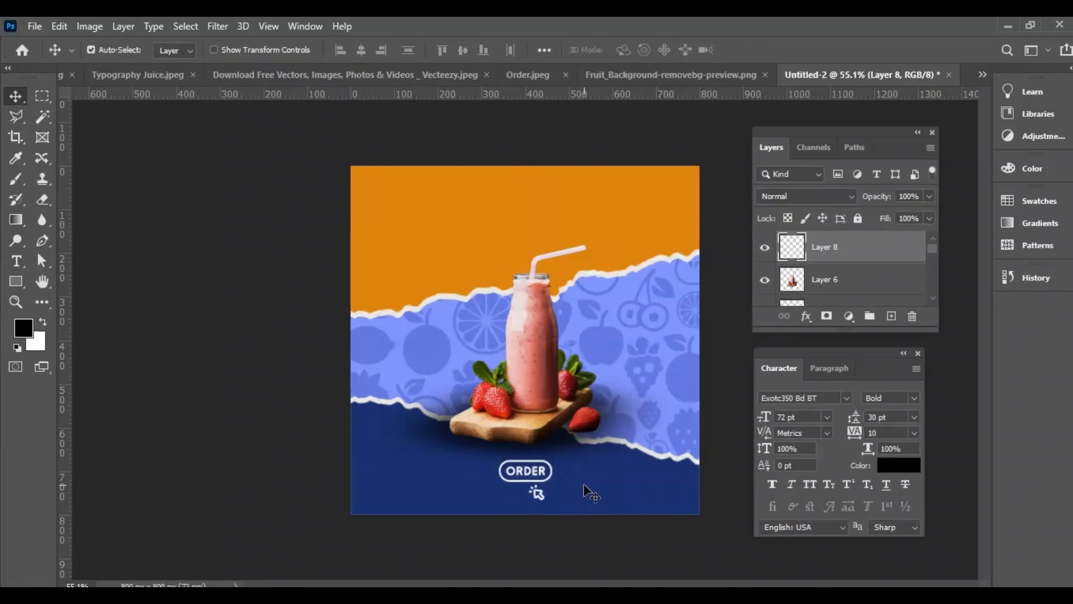
# Open the Vecteezy social icons document and replace its duplicate layer with a fresh copy of the white icons
pyautogui.click(980, 72)
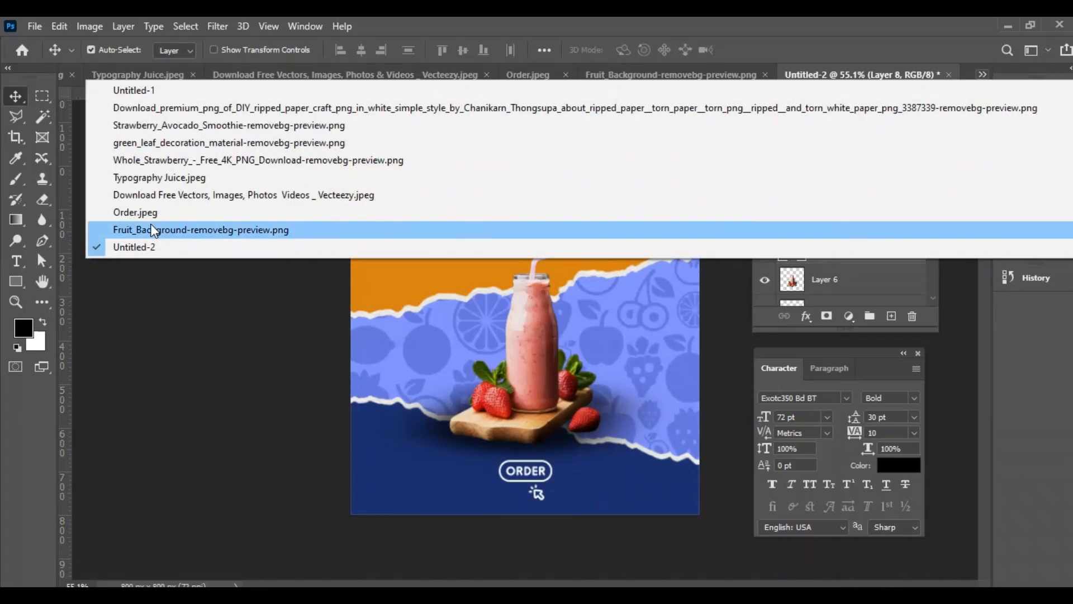
pyautogui.click(185, 195)
pyautogui.moveTo(868, 244); pyautogui.dragTo(911, 317)
pyautogui.hotkey('ctrl', 'j')
# Return to Untitled-2 and rename the ORDER button's layer as ordr
pyautogui.click(982, 74)
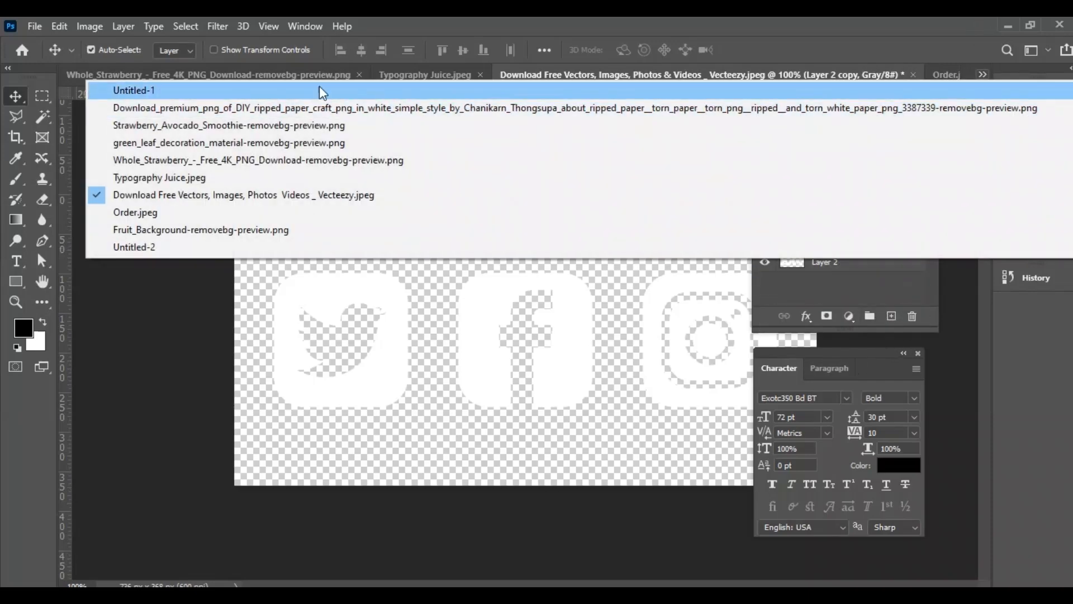
pyautogui.click(129, 245)
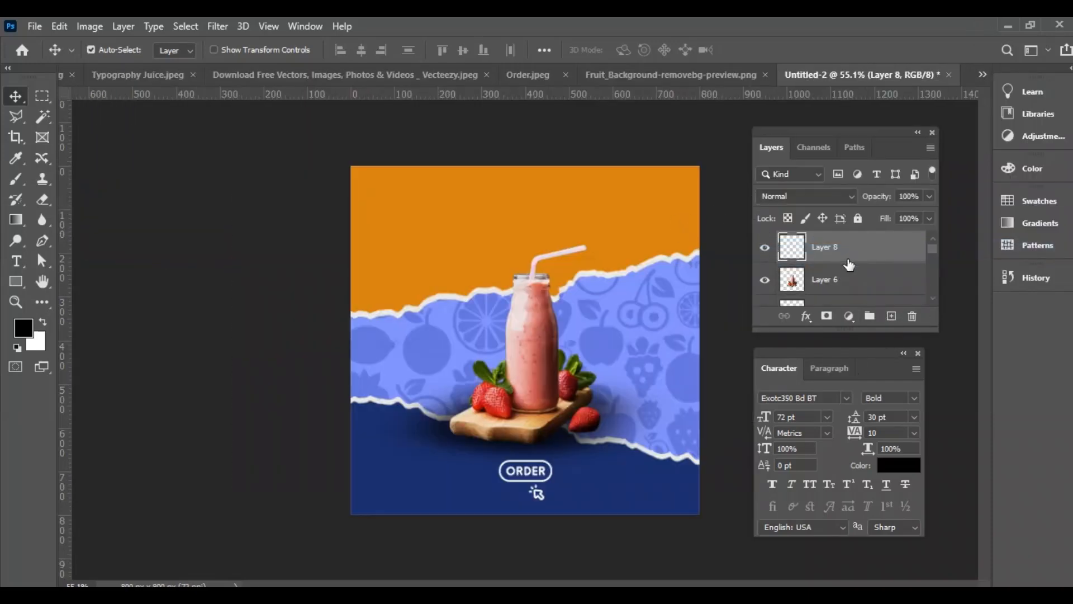
pyautogui.write('ordr')
pyautogui.press('Return')
# Paste the white social icons, shrink them into the poster's upper-right corner and name their layer icon socal
pyautogui.hotkey('ctrl', 'v')
pyautogui.hotkey('ctrl', 't')
pyautogui.moveTo(663, 340); pyautogui.dragTo(681, 187)
pyautogui.press('Return')
pyautogui.doubleClick(832, 247)
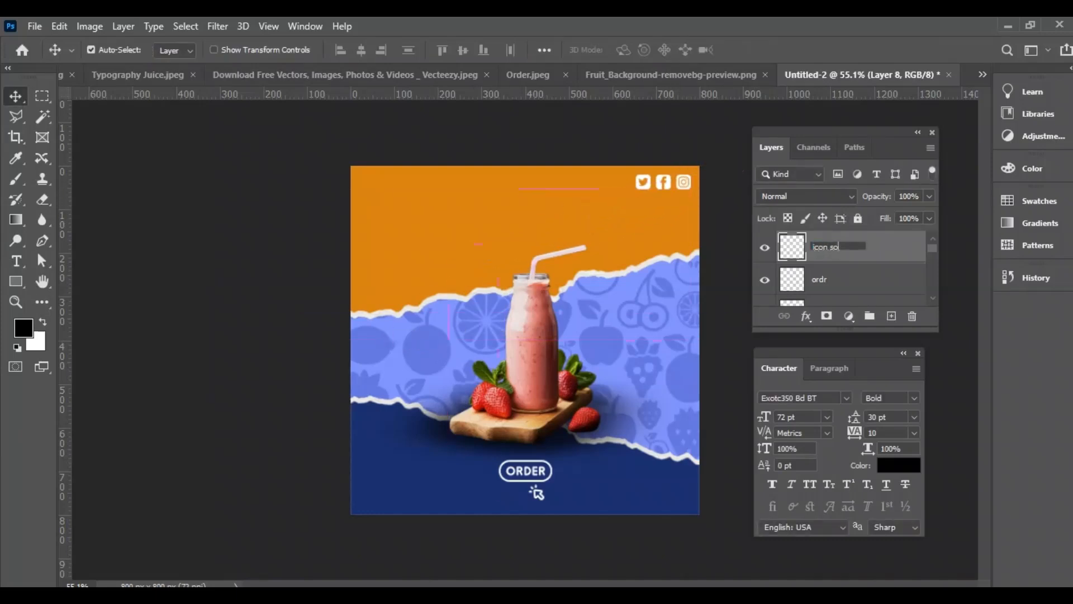
# Copy the JUICE lettering from Typography Juice.jpeg and paste it into Untitled-2
pyautogui.click(982, 74)
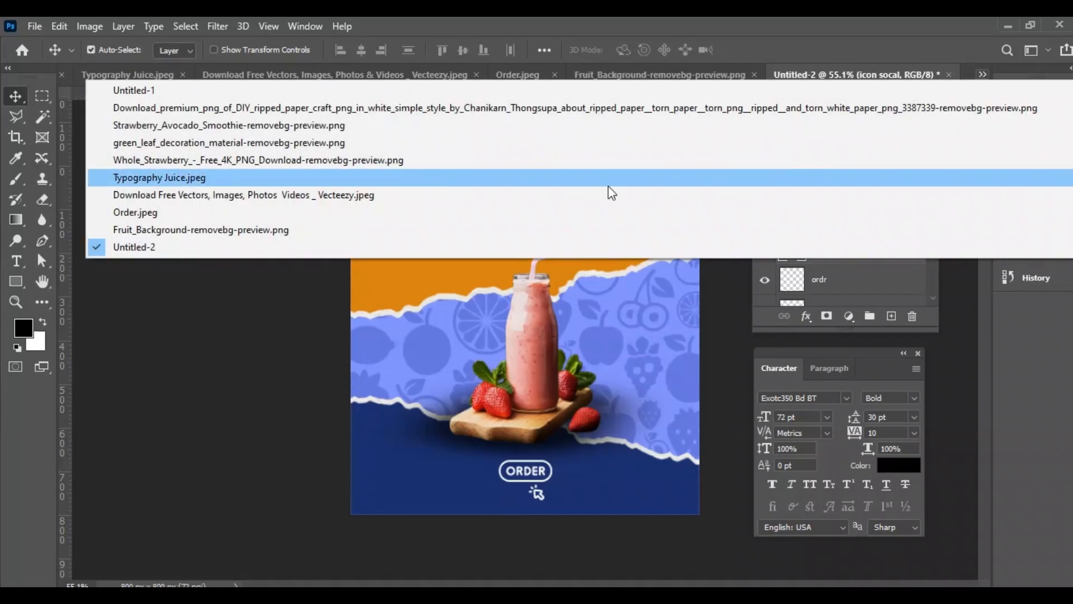
pyautogui.click(171, 179)
pyautogui.moveTo(878, 250); pyautogui.dragTo(912, 317)
pyautogui.hotkey('ctrl', 'j')
pyautogui.click(982, 75)
pyautogui.click(204, 247)
pyautogui.hotkey('ctrl', 'v')
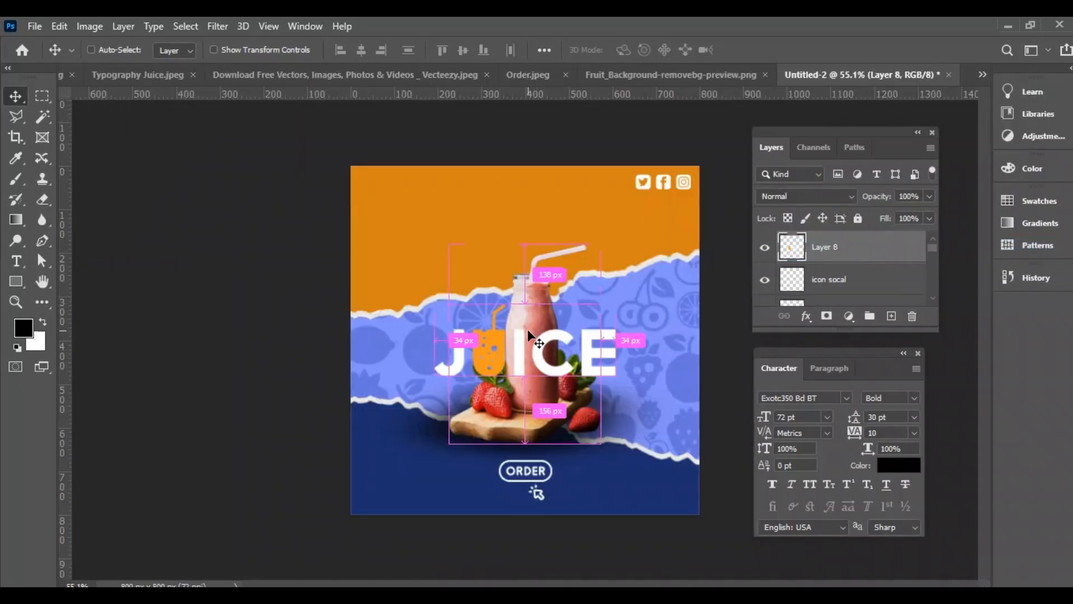
# Scale the JUICE lettering down to logo size and place it in the poster's upper-left corner
pyautogui.hotkey('ctrl', 't')
pyautogui.moveTo(615, 352); pyautogui.dragTo(384, 197)
pyautogui.press('Return')
pyautogui.hotkey('ctrl', 't')
pyautogui.press('Return')
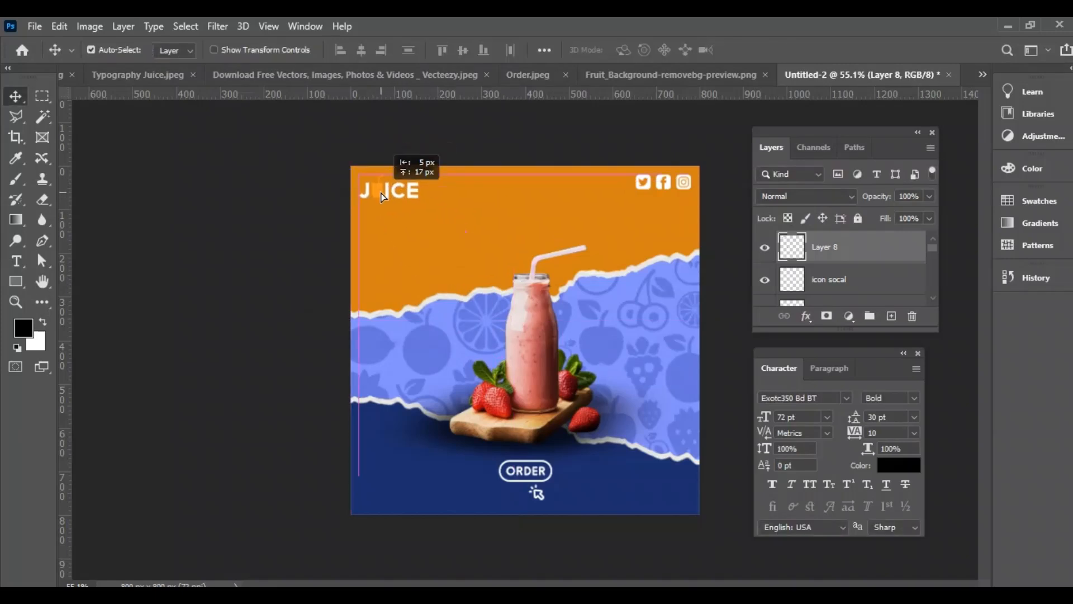
# Align the vertical centres of the JUICE logo and social icons, and name the logo's layer juce logo
pyautogui.keyDown('shift'); pyautogui.click(842, 295); pyautogui.keyUp('shift')
pyautogui.click(461, 51)
pyautogui.doubleClick(824, 246)
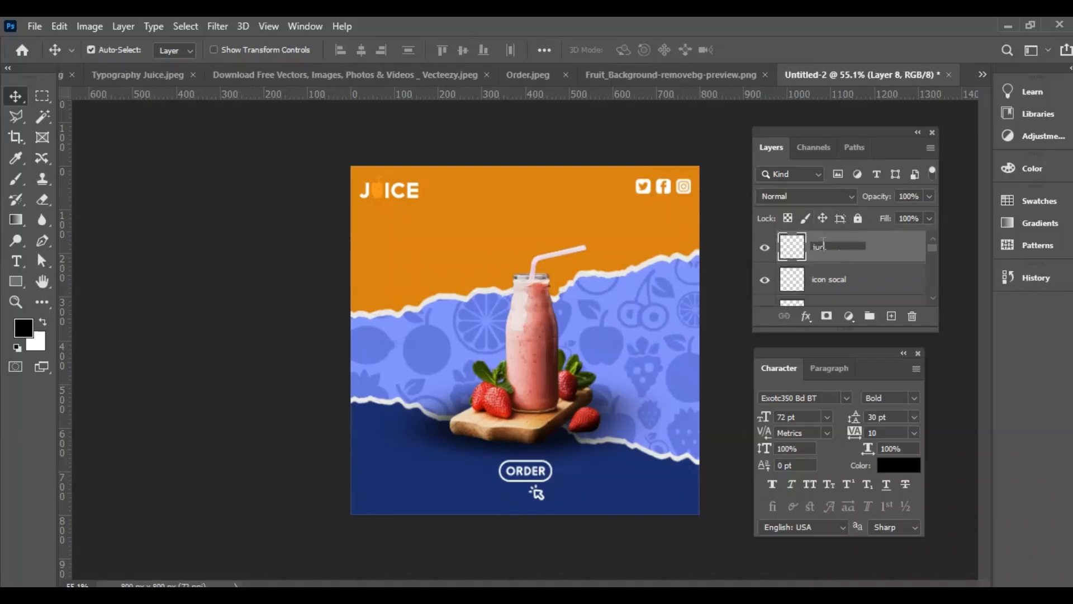
pyautogui.write('juce logo')
pyautogui.press('Return')
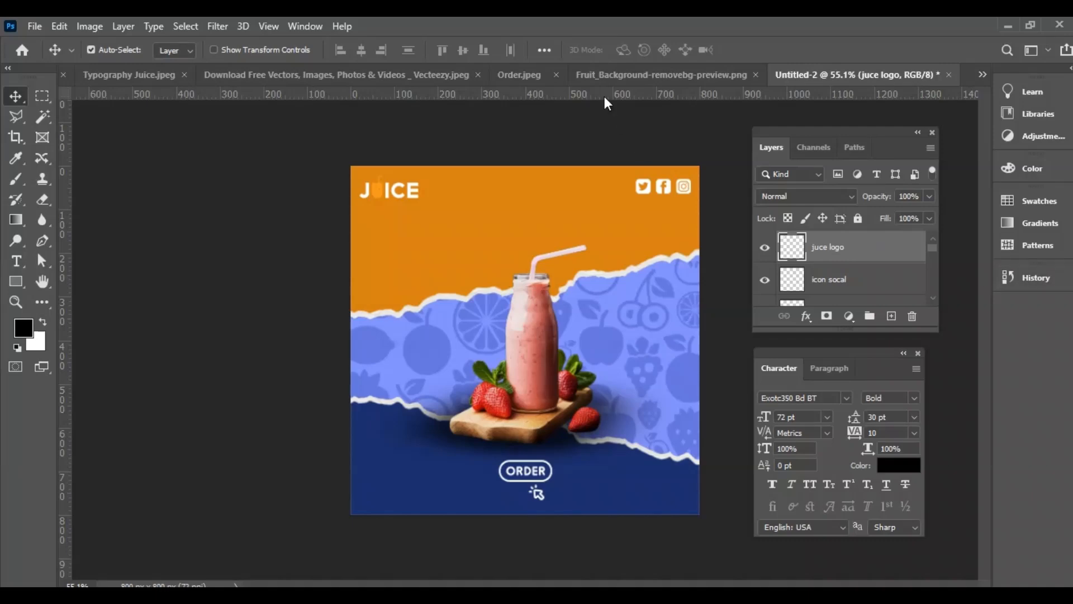
# Copy the green leaf from green_leaf_decoration_material-removebg-preview.png and paste it into Untitled-2
pyautogui.click(983, 75)
pyautogui.click(163, 130)
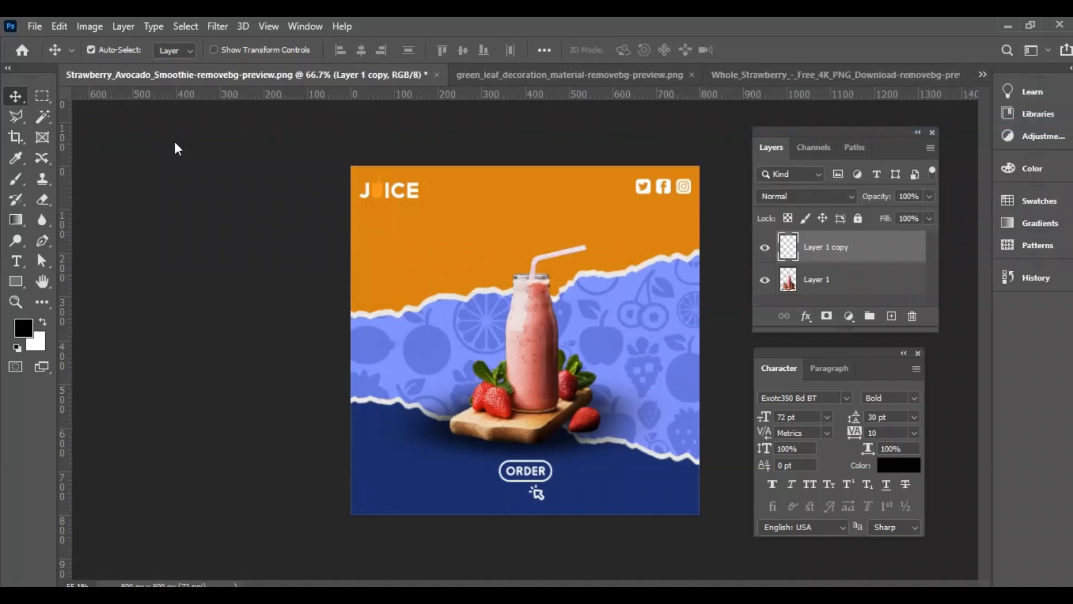
pyautogui.click(626, 74)
pyautogui.moveTo(888, 253); pyautogui.dragTo(913, 316)
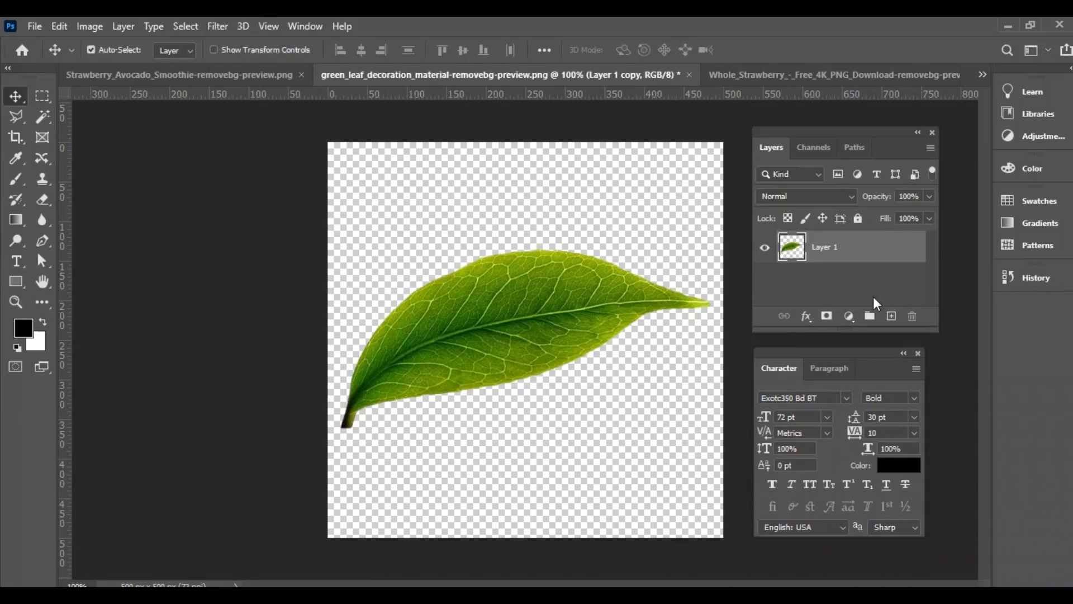
pyautogui.press('j')
pyautogui.hotkey('ctrl', 'j')
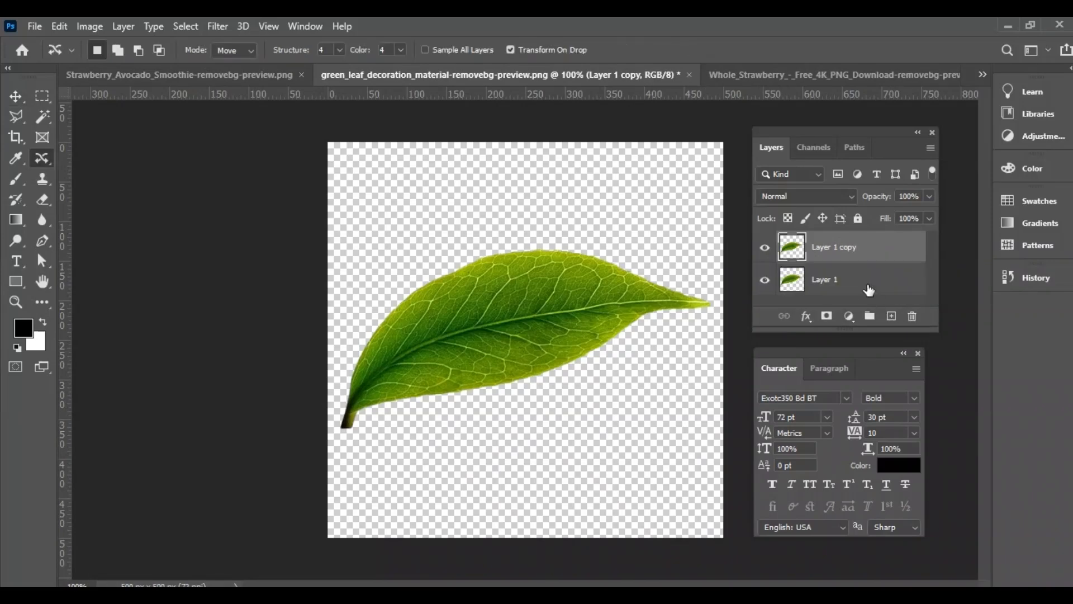
pyautogui.click(983, 75)
pyautogui.click(246, 249)
pyautogui.hotkey('ctrl', 'v')
# Shrink the pasted leaf with Free Transform and move it to the orange area between the logo and social icons
pyautogui.hotkey('ctrl', 't')
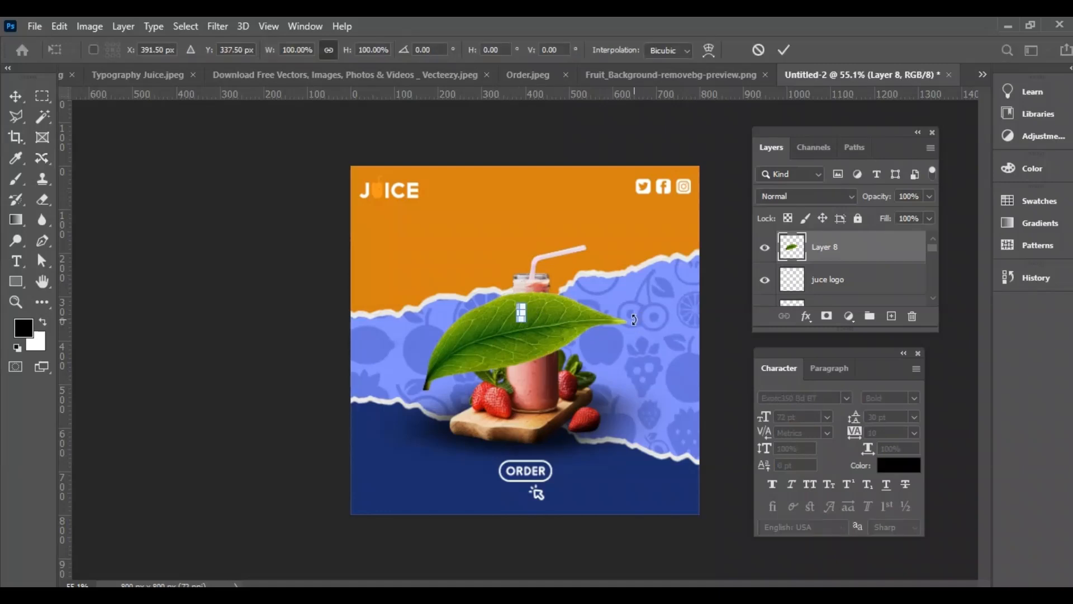
pyautogui.press('Return')
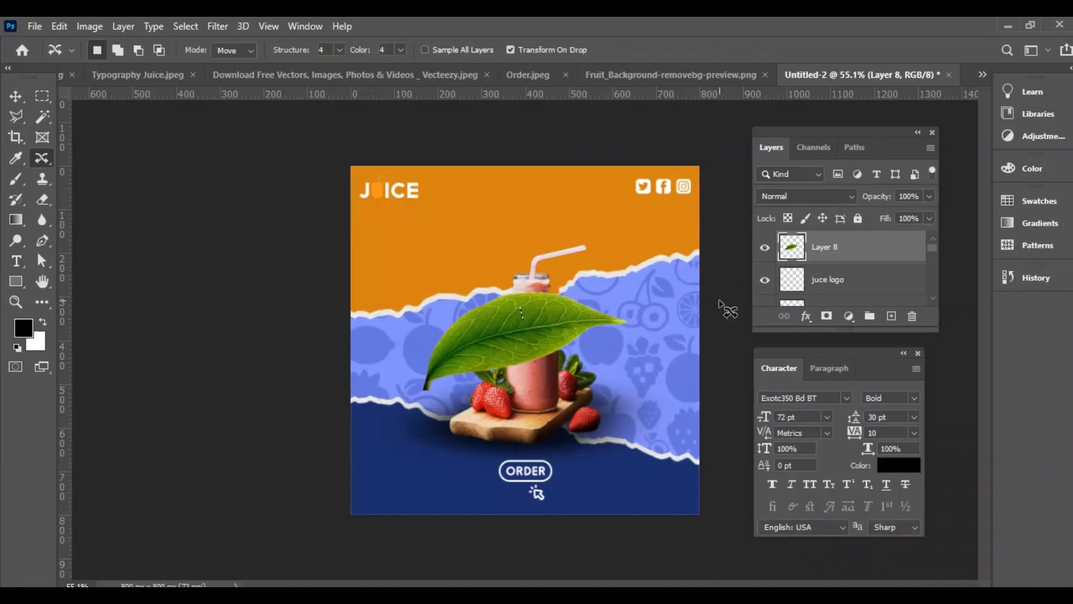
pyautogui.press('v')
pyautogui.hotkey('ctrl', 't')
pyautogui.moveTo(626, 339); pyautogui.dragTo(496, 340)
pyautogui.moveTo(489, 340); pyautogui.dragTo(483, 193)
pyautogui.press('Return')
# Apply a Gaussian Blur with a 3-pixel radius to the leaf
pyautogui.click(215, 26)
pyautogui.moveTo(277, 208)
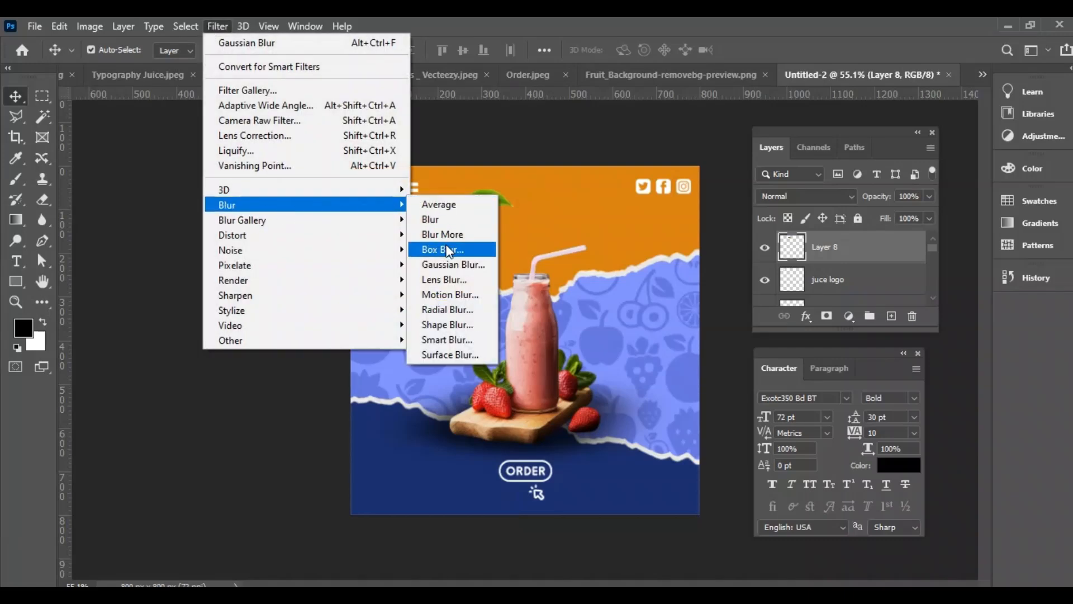
pyautogui.click(442, 230)
pyautogui.write('3')
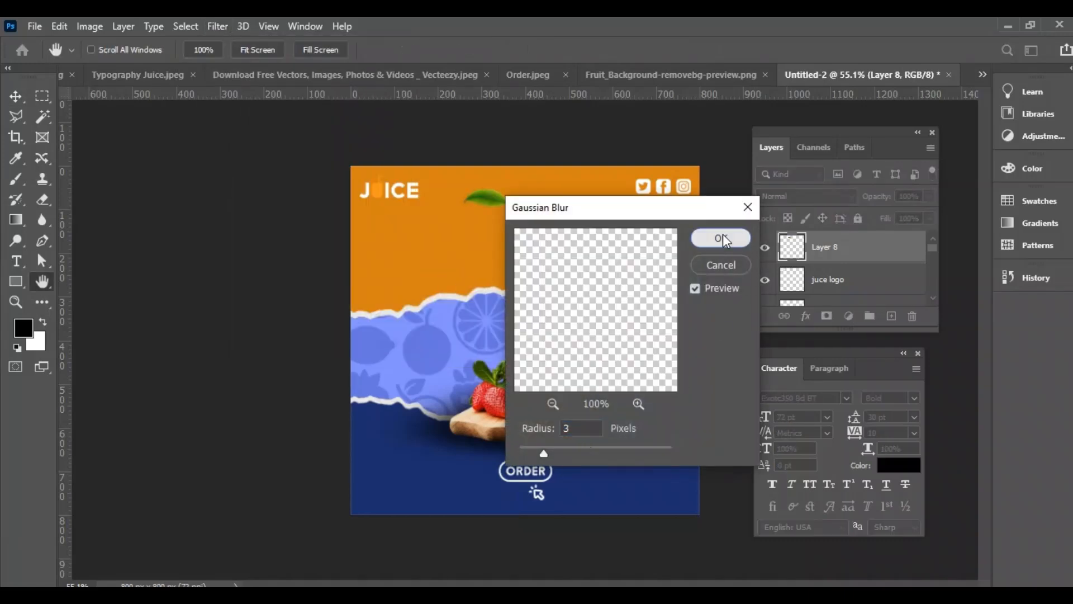
pyautogui.click(720, 238)
# Rotate the blurred leaf at the poster's top edge and scatter three transformed duplicates at the right edge and either side of the bottle
pyautogui.hotkey('ctrl', 't')
pyautogui.moveTo(539, 194); pyautogui.dragTo(498, 181)
pyautogui.moveTo(494, 178); pyautogui.dragTo(702, 261)
pyautogui.press('Return')
pyautogui.hotkey('ctrl', 't')
pyautogui.press('Return')
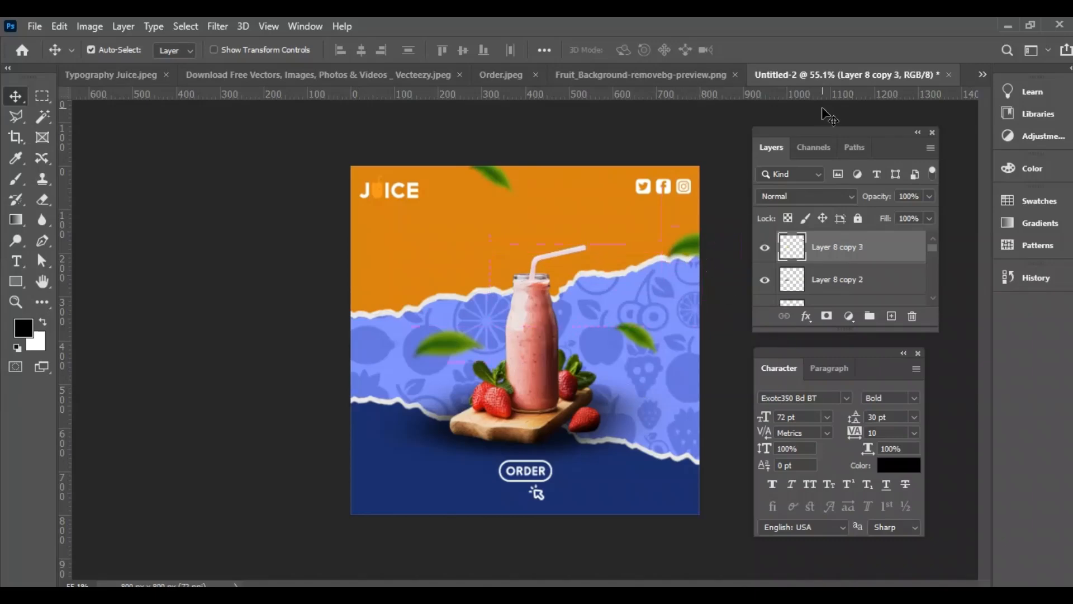
# Copy the strawberry from the Whole_Strawberry PNG document and return to Untitled-2
pyautogui.click(982, 74)
pyautogui.click(268, 161)
pyautogui.moveTo(898, 240); pyautogui.dragTo(912, 314)
pyautogui.hotkey('ctrl', 'j')
pyautogui.hotkey('ctrl', 'a')
pyautogui.click(982, 75)
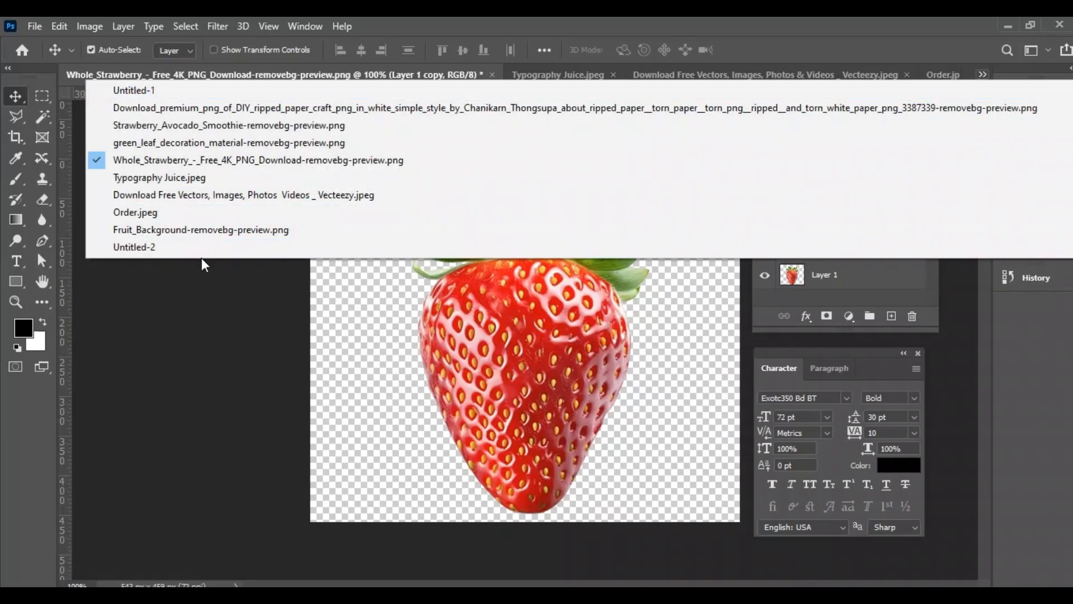
pyautogui.click(255, 244)
# Group all the leaf layers and name the group leaf
pyautogui.scroll(-2, 843, 272)
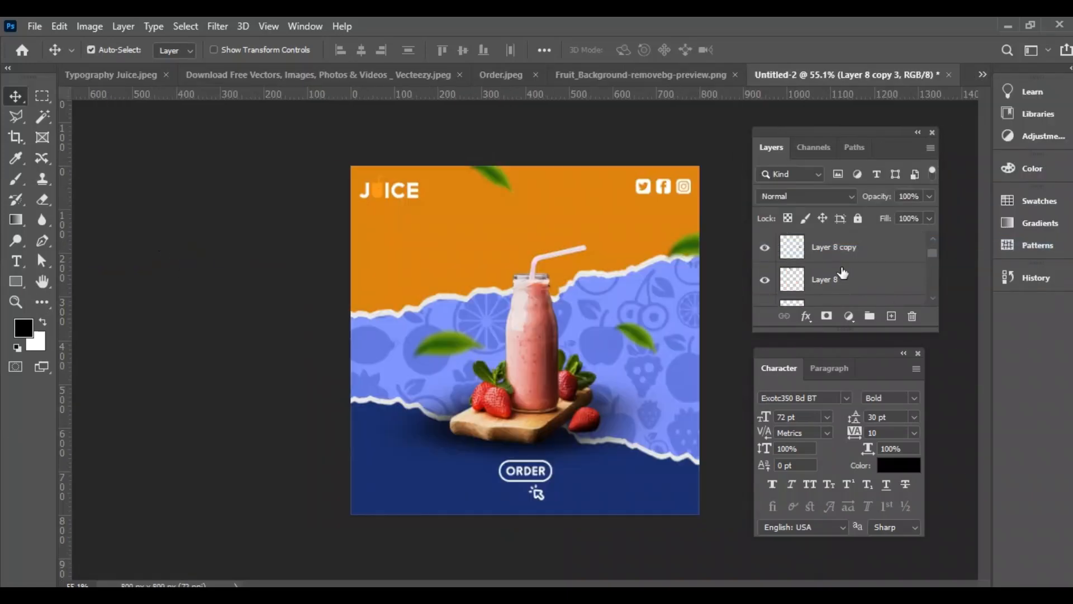
pyautogui.scroll(-1, 830, 285)
pyautogui.keyDown('shift'); pyautogui.click(834, 245); pyautogui.keyUp('shift')
pyautogui.click(870, 315)
pyautogui.doubleClick(816, 241)
pyautogui.write('leaf')
pyautogui.press('Return')
# Paste the strawberry above the leaf group, scale it to about 30.5%, rotate it 30° and place it left of the smoothie
pyautogui.hotkey('ctrl', 'v')
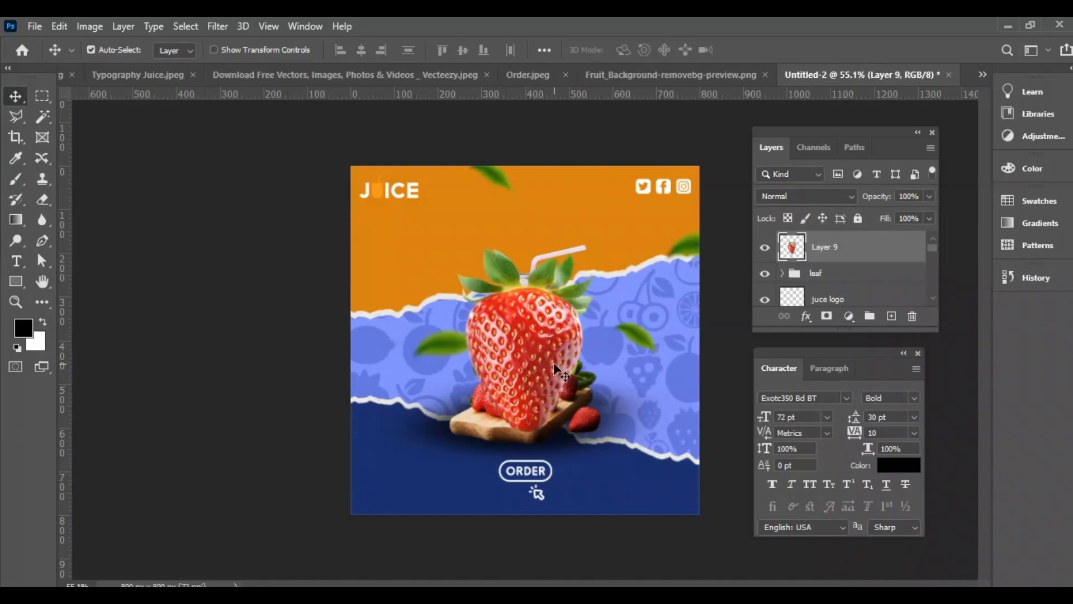
pyautogui.moveTo(554, 363); pyautogui.dragTo(510, 362)
pyautogui.hotkey('ctrl', 't')
pyautogui.moveTo(563, 232); pyautogui.dragTo(435, 349)
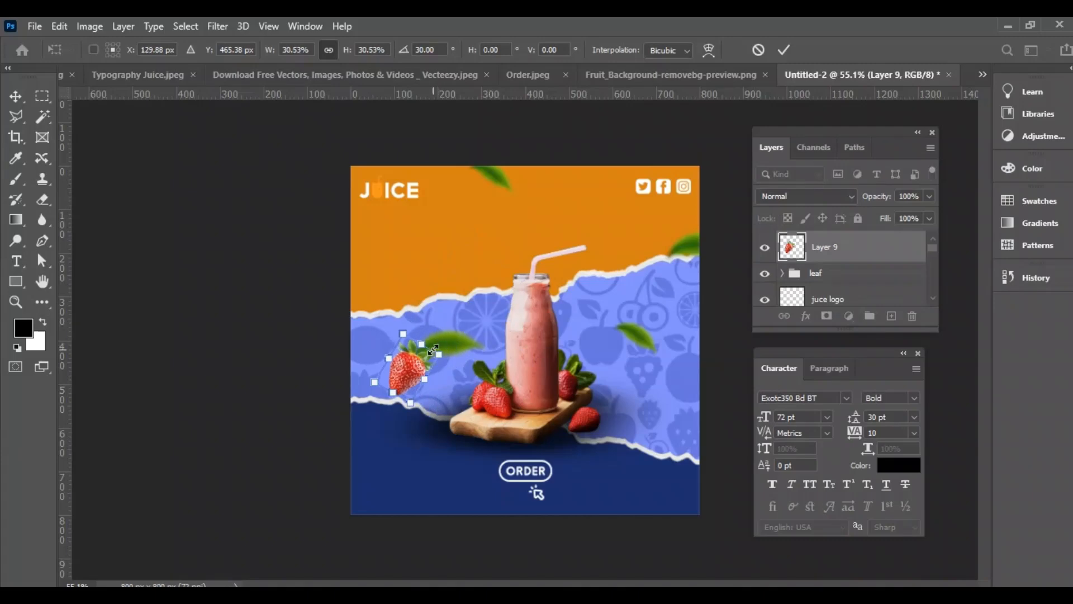
pyautogui.press('Return')
# Apply a Gaussian Blur to the pasted strawberry, adjusting its radius
pyautogui.click(218, 26)
pyautogui.moveTo(302, 205)
pyautogui.click(450, 265)
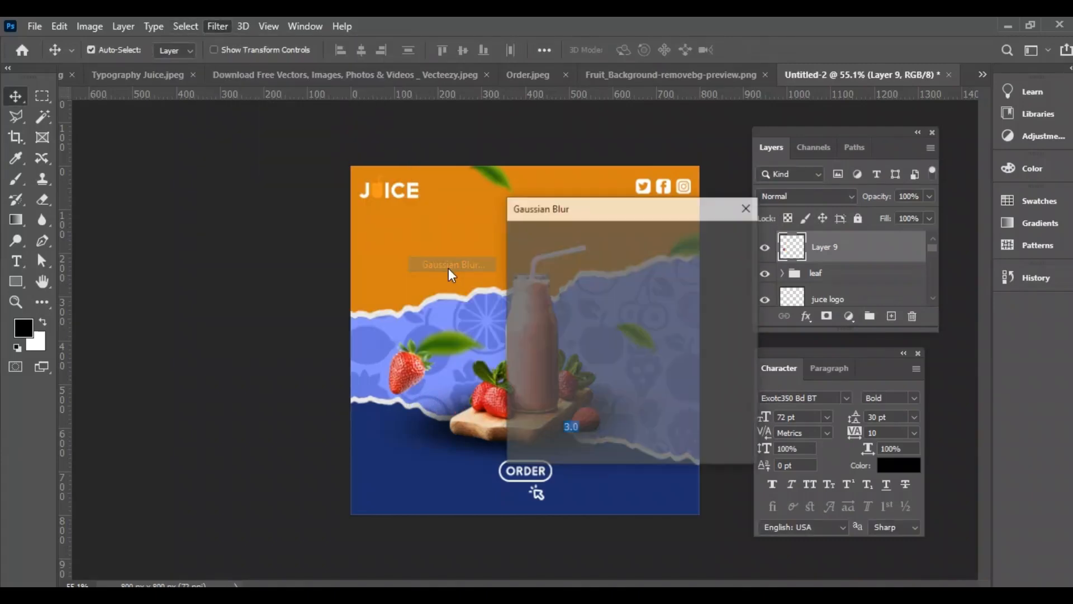
pyautogui.moveTo(553, 459); pyautogui.dragTo(555, 459)
pyautogui.click(717, 237)
# Move the blurred strawberry to the poster's lower-left corner and place smaller duplicates at the left edge and below the right-hand leaf
pyautogui.moveTo(386, 466); pyautogui.dragTo(374, 286)
pyautogui.hotkey('ctrl', 't')
pyautogui.moveTo(402, 252); pyautogui.dragTo(673, 301)
pyautogui.press('Return')
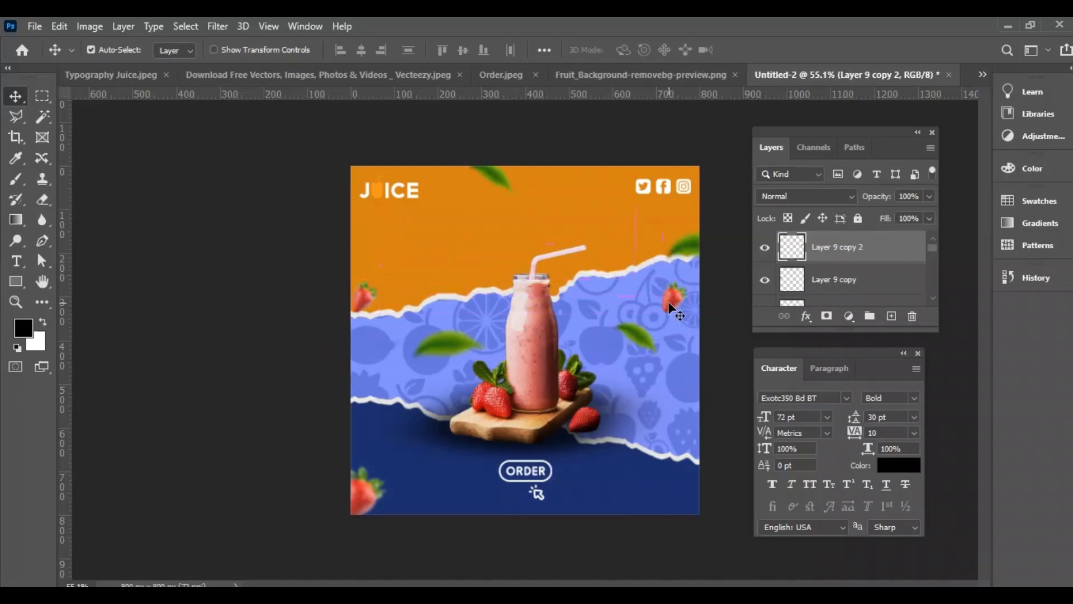
# Reposition the blurred leaf at the poster's top edge slightly and reselect the topmost strawberry layer
pyautogui.click(492, 180)
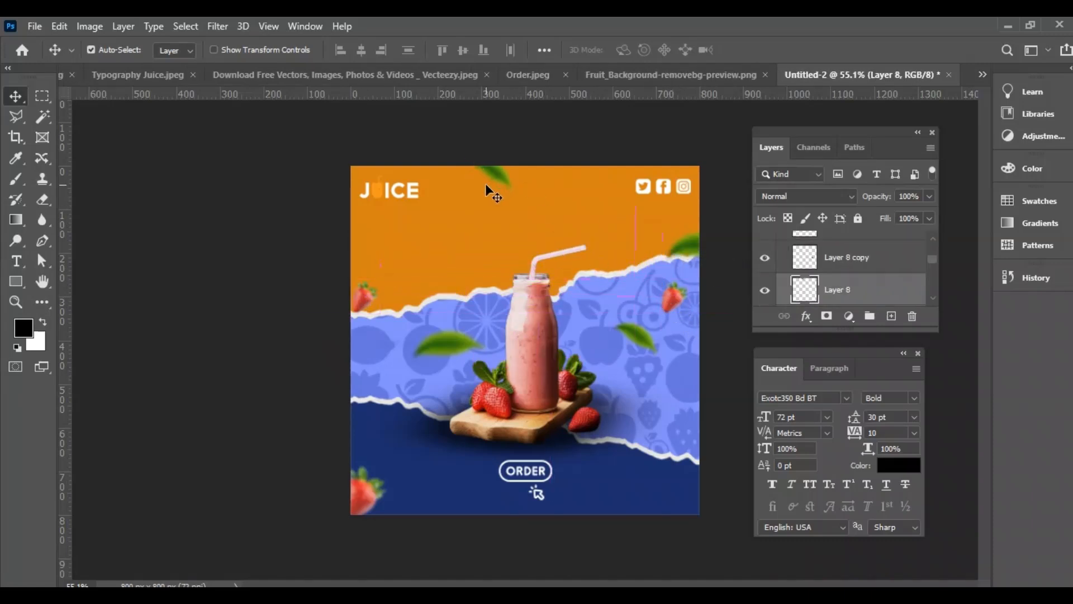
pyautogui.scroll(2, 843, 283)
pyautogui.click(857, 247)
# Add the headline text "Special Delicious" on the orange area near the top of the poster
pyautogui.click(15, 261)
pyautogui.click(503, 213)
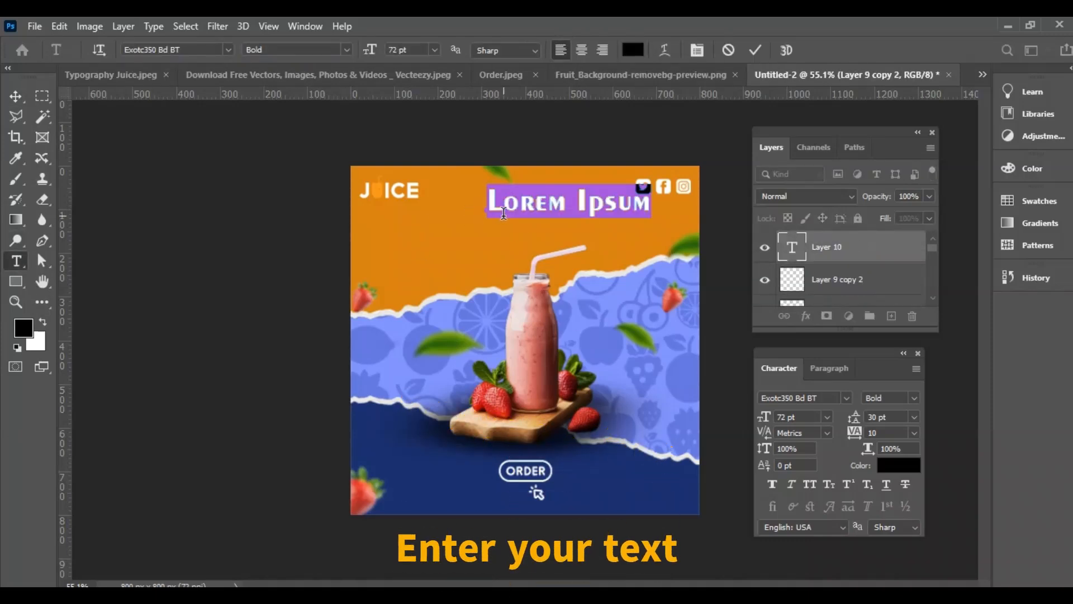
pyautogui.write('Speciak')
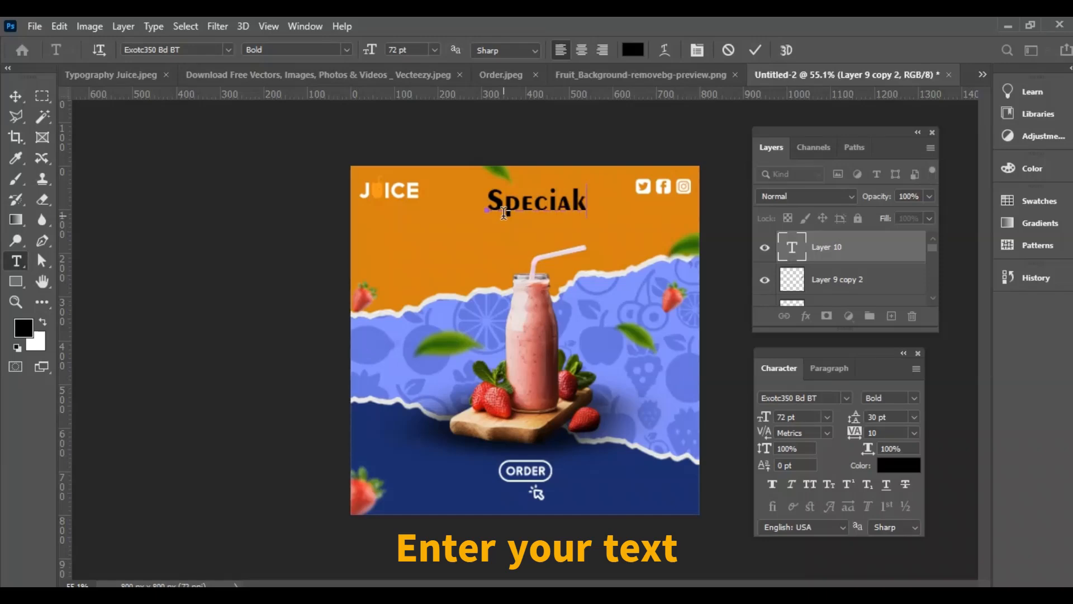
pyautogui.press('BackSpace')
pyautogui.write('l Del')
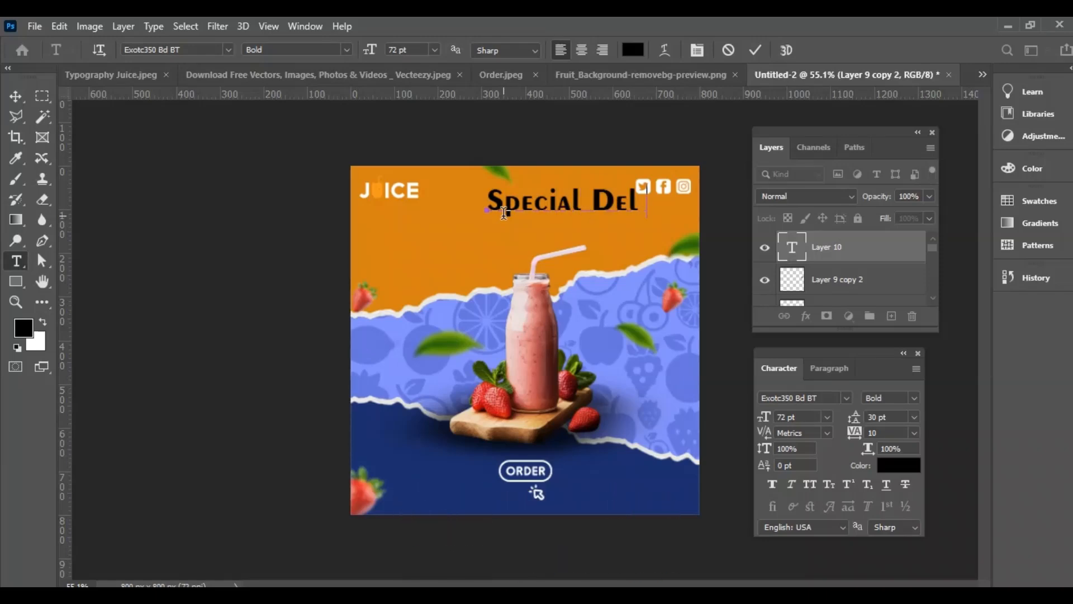
pyautogui.write('icious')
pyautogui.click(15, 96)
# Set the Special Delicious headline to 45 pt in the Barbiedol font
pyautogui.click(794, 417)
pyautogui.write('4')
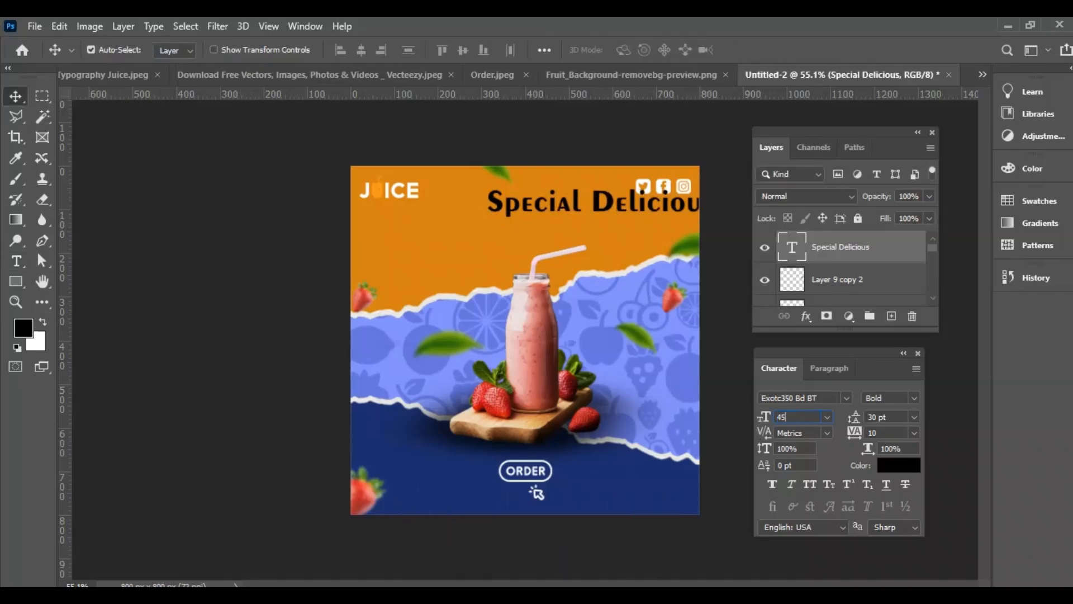
pyautogui.write('5')
pyautogui.press('Return')
pyautogui.click(846, 397)
pyautogui.click(835, 92)
# Duplicate the Special Delicious text just beneath the original and replace the copy's wording with "Strawbery Juice"
pyautogui.moveTo(591, 206); pyautogui.dragTo(558, 224)
pyautogui.doubleClick(794, 250)
pyautogui.write('Strawbery Juice')
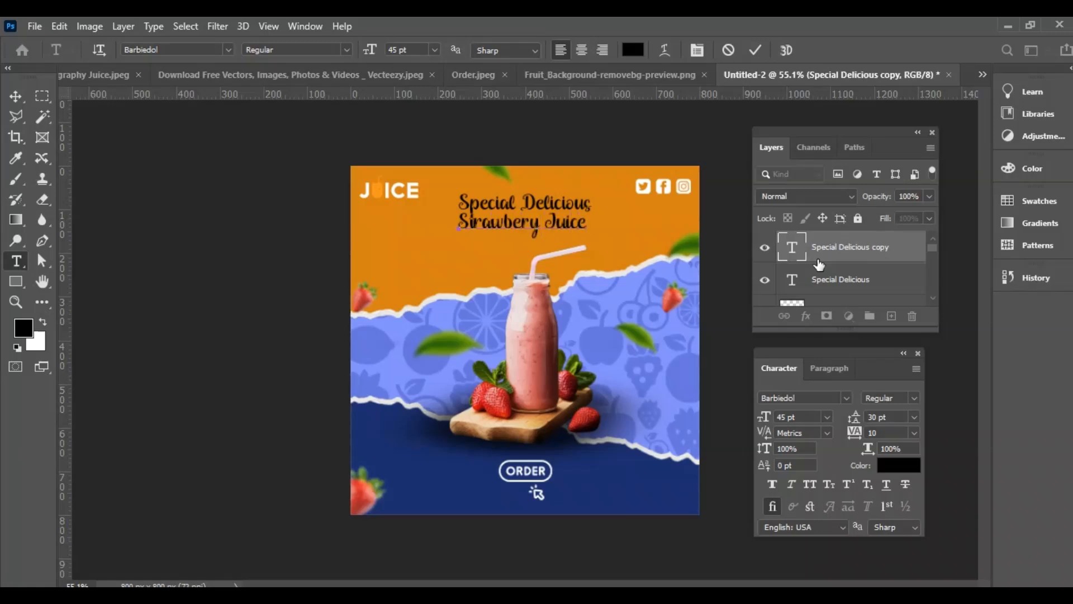
pyautogui.click(18, 97)
# Set the Strawbery Juice line to 75 pt in the Exotc350 Bd BT font
pyautogui.write('75')
pyautogui.press('Return')
pyautogui.click(846, 398)
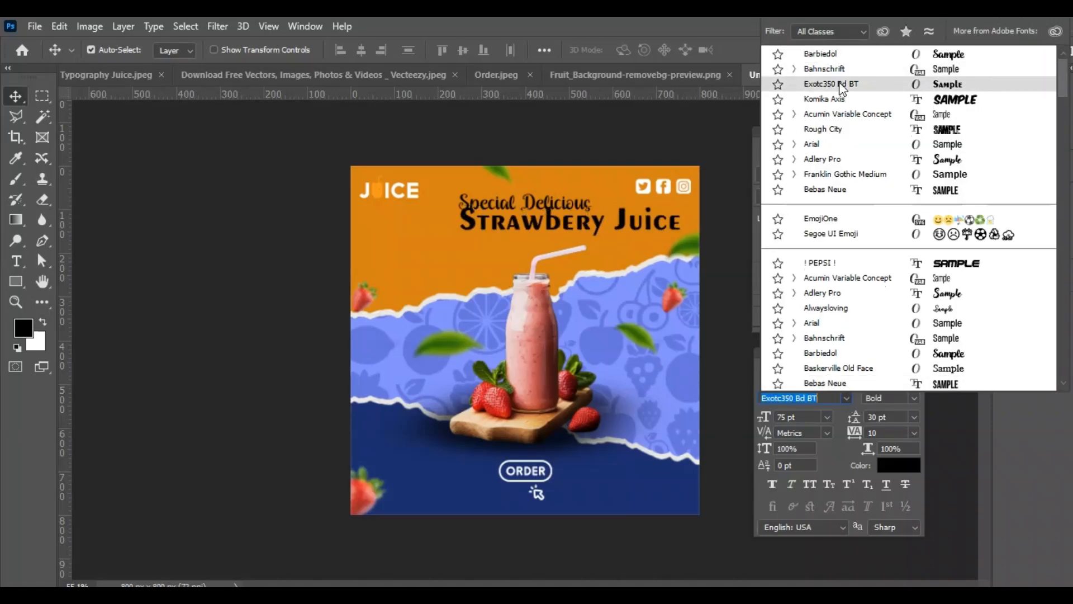
pyautogui.press('Escape')
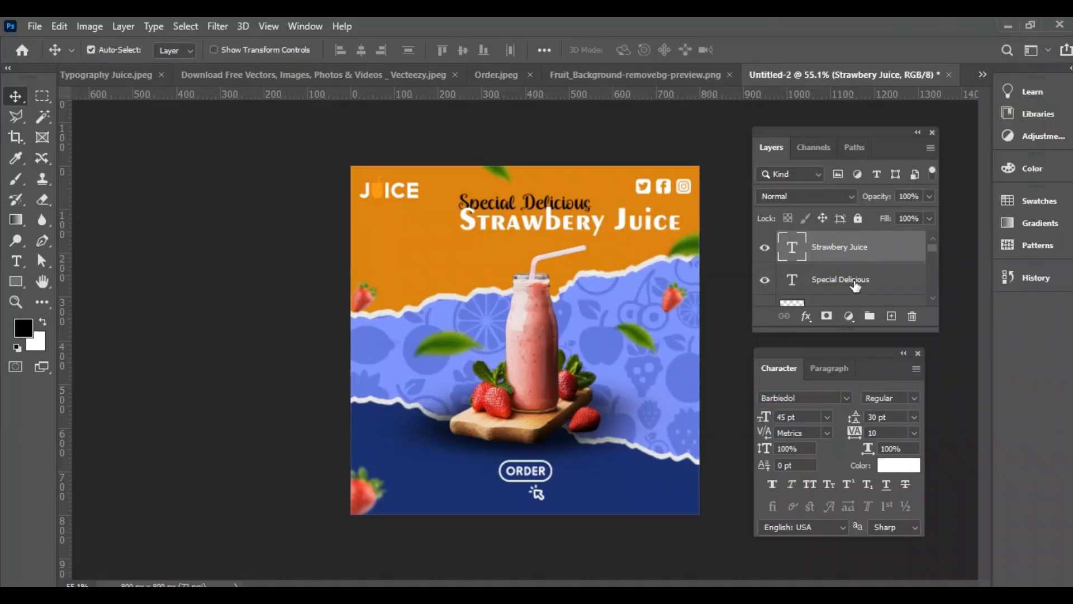
# Make both headline lines white and shift Strawbery Juice left beneath Special Delicious
pyautogui.click(856, 282)
pyautogui.moveTo(576, 224); pyautogui.dragTo(550, 224)
# Correct the second headline line's wording to "Strawberry Juice"
pyautogui.doubleClick(567, 223)
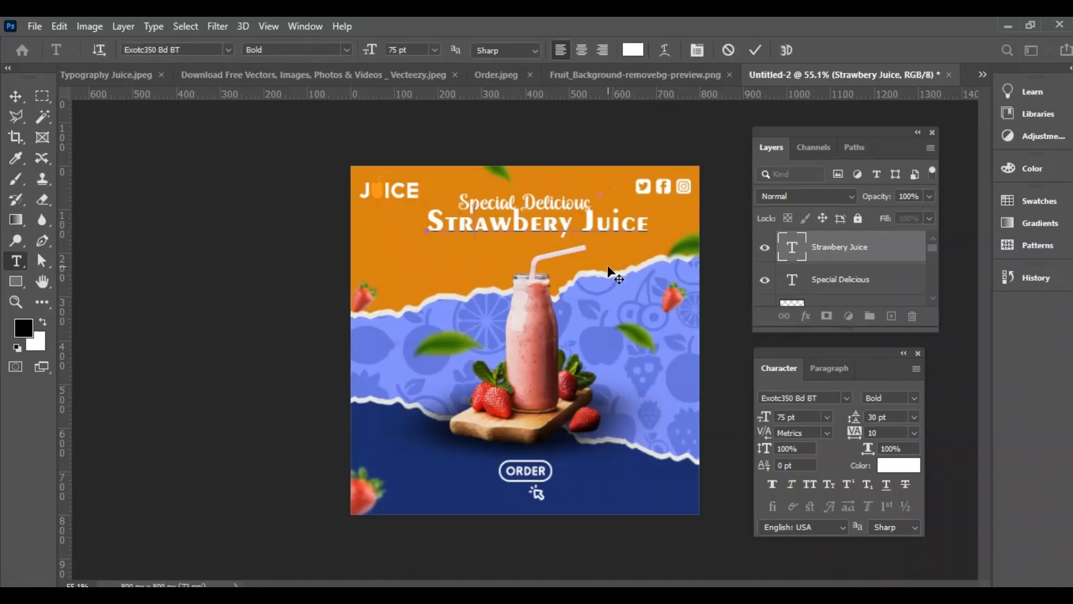
pyautogui.press('BackSpace')
pyautogui.press('BackSpace')
pyautogui.press('BackSpace')
pyautogui.press('BackSpace')
pyautogui.press('BackSpace')
pyautogui.press('BackSpace')
pyautogui.press('BackSpace')
pyautogui.press('BackSpace')
pyautogui.write('trawberry')
pyautogui.click(14, 96)
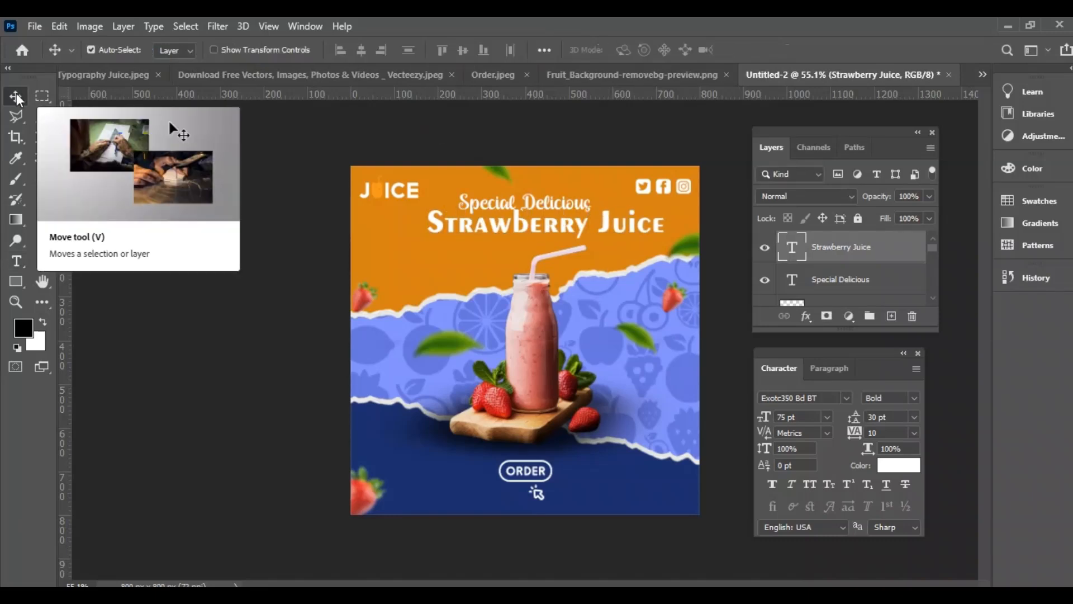
# Align the horizontal centres of the Strawberry Juice and Special Delicious text layers
pyautogui.keyDown('shift'); pyautogui.click(862, 284); pyautogui.keyUp('shift')
pyautogui.click(361, 50)
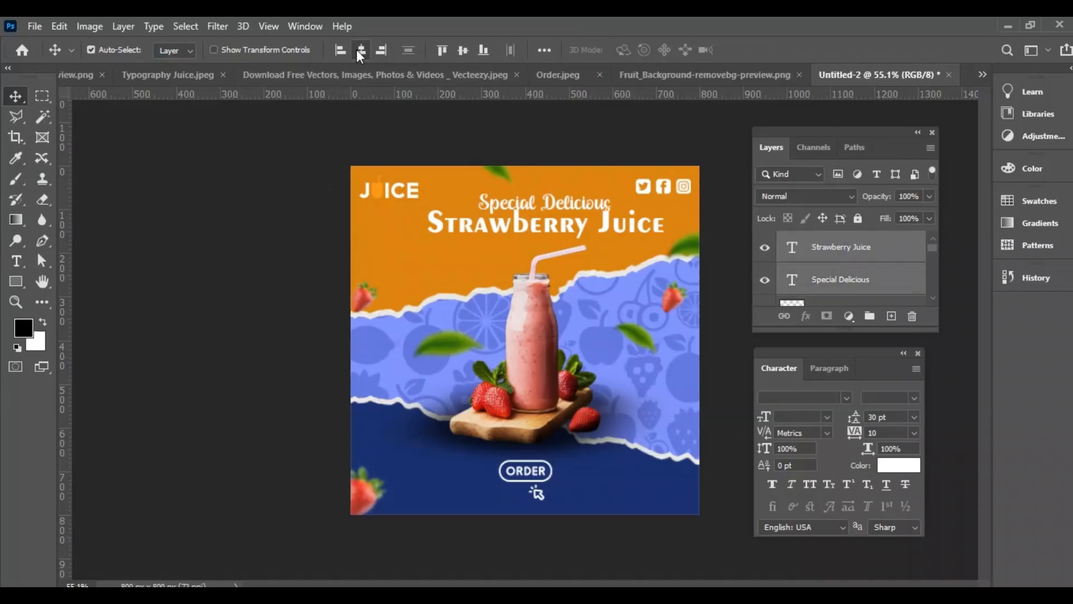
# Shift the Special Delicious text left so it sits above the start of the Strawberry Juice line
pyautogui.click(844, 294)
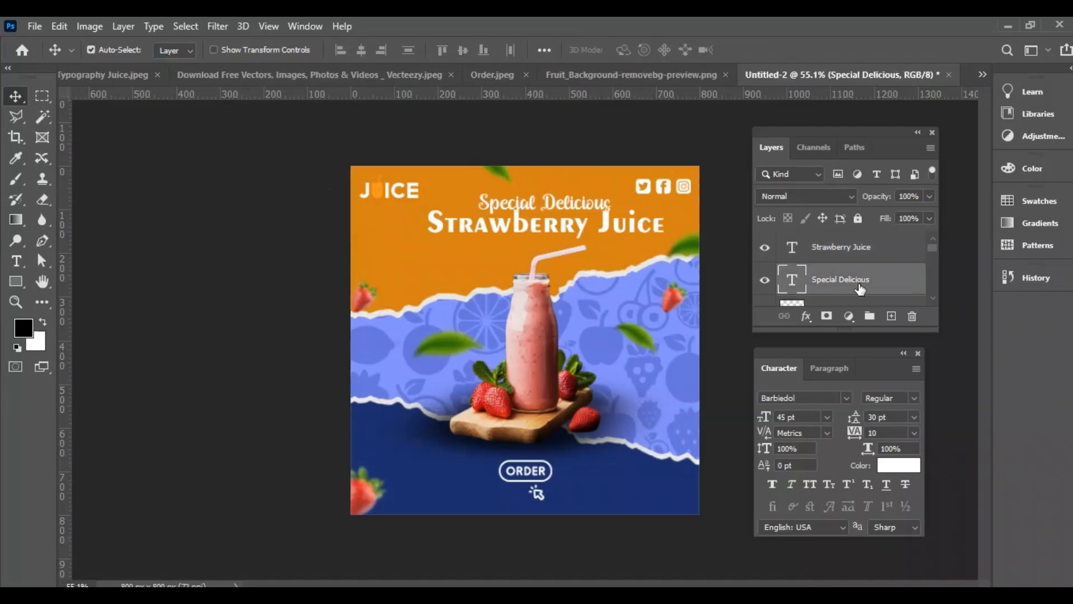
pyautogui.hotkey('shift', 'Left')
pyautogui.hotkey('shift', 'Left')
pyautogui.hotkey('shift', 'Left')
pyautogui.hotkey('shift', 'Left')
pyautogui.hotkey('shift', 'Left')
pyautogui.hotkey('shift', 'Left')
pyautogui.hotkey('shift', 'Left')
pyautogui.hotkey('shift', 'Left')
pyautogui.hotkey('shift', 'Left')
pyautogui.hotkey('shift', 'Left')
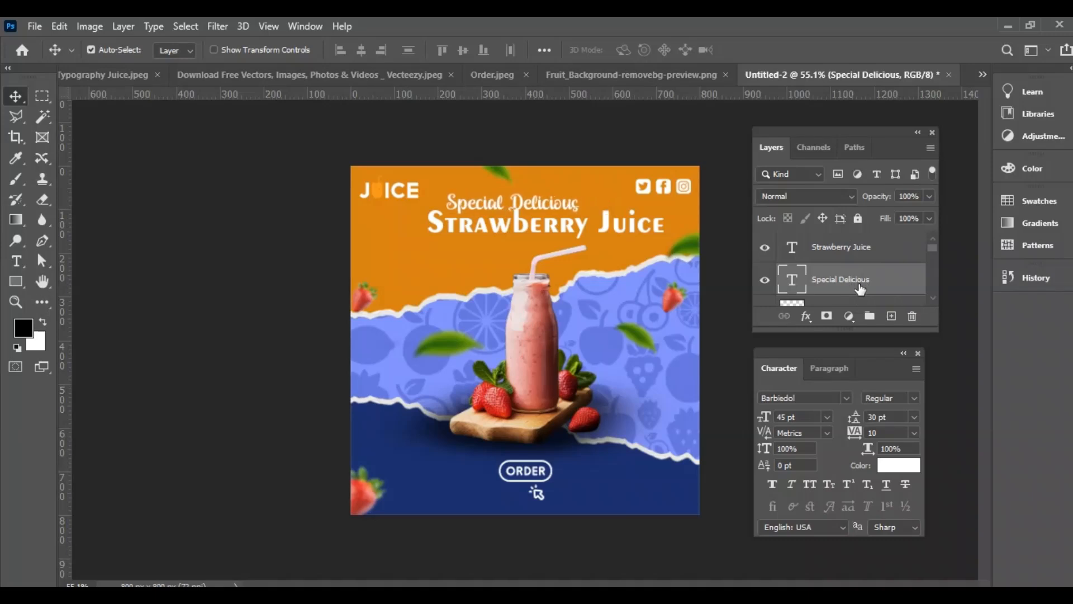
pyautogui.press('Right')
pyautogui.press('Right')
pyautogui.press('Right')
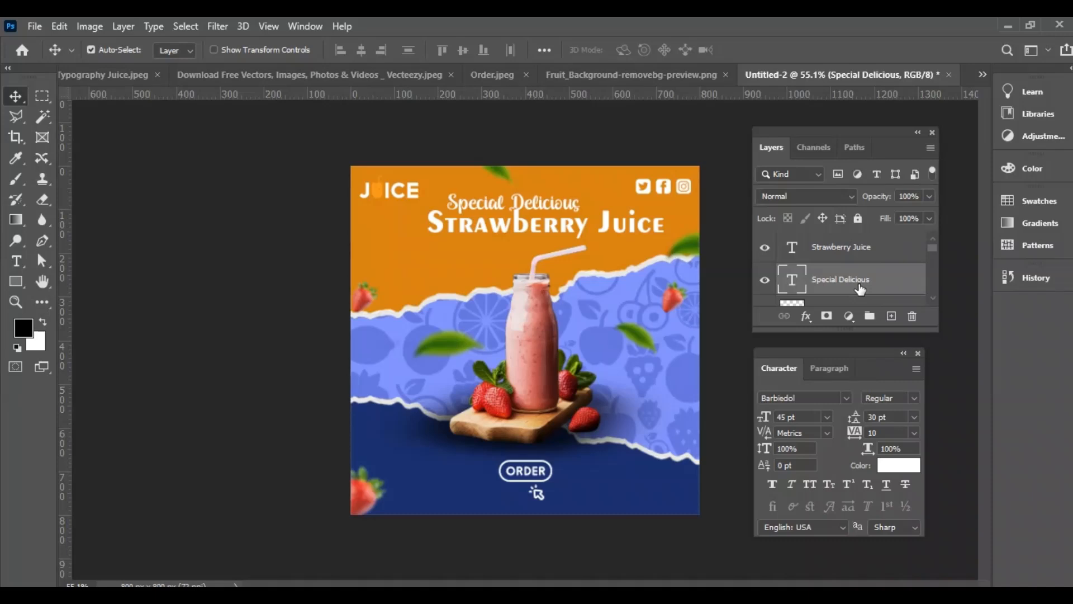
# Set the Strawberry Juice text size to 65 pt
pyautogui.click(643, 232)
pyautogui.click(794, 417)
pyautogui.press('Return')
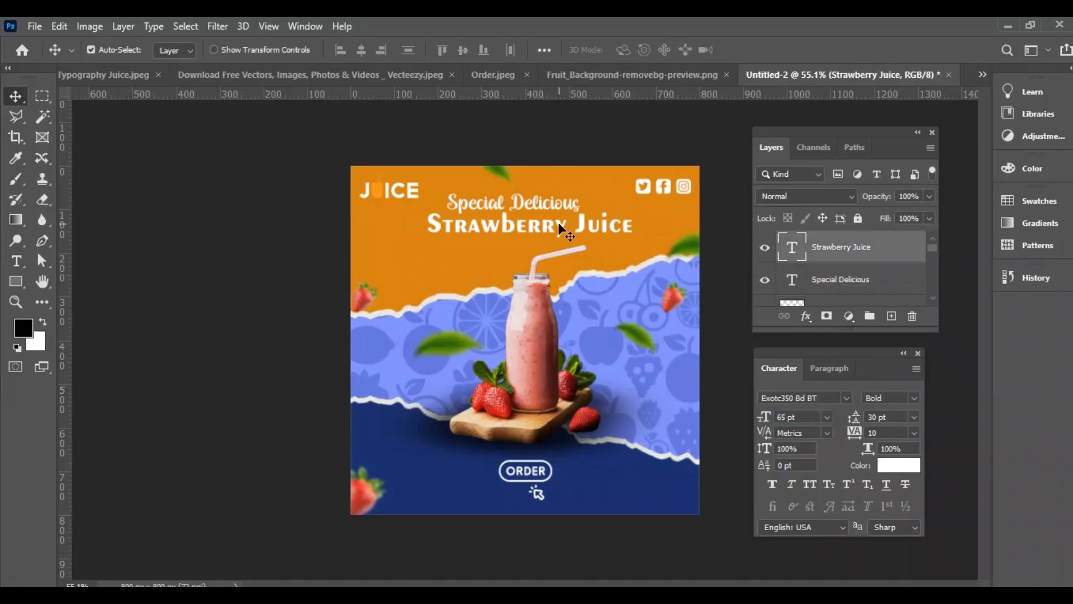
# Nudge the Strawberry Juice line slightly right and up, tucking it closely beneath Special Delicious
pyautogui.press('Right')
pyautogui.press('Right')
pyautogui.press('Right')
pyautogui.press('Right')
pyautogui.press('Right')
pyautogui.press('Right')
pyautogui.press('Up')
pyautogui.press('Up')
pyautogui.press('Up')
pyautogui.press('Up')
pyautogui.press('Up')
pyautogui.press('Right')
pyautogui.press('Right')
pyautogui.press('Right')
pyautogui.press('Up')
pyautogui.press('Up')
pyautogui.press('Up')
pyautogui.press('Up')
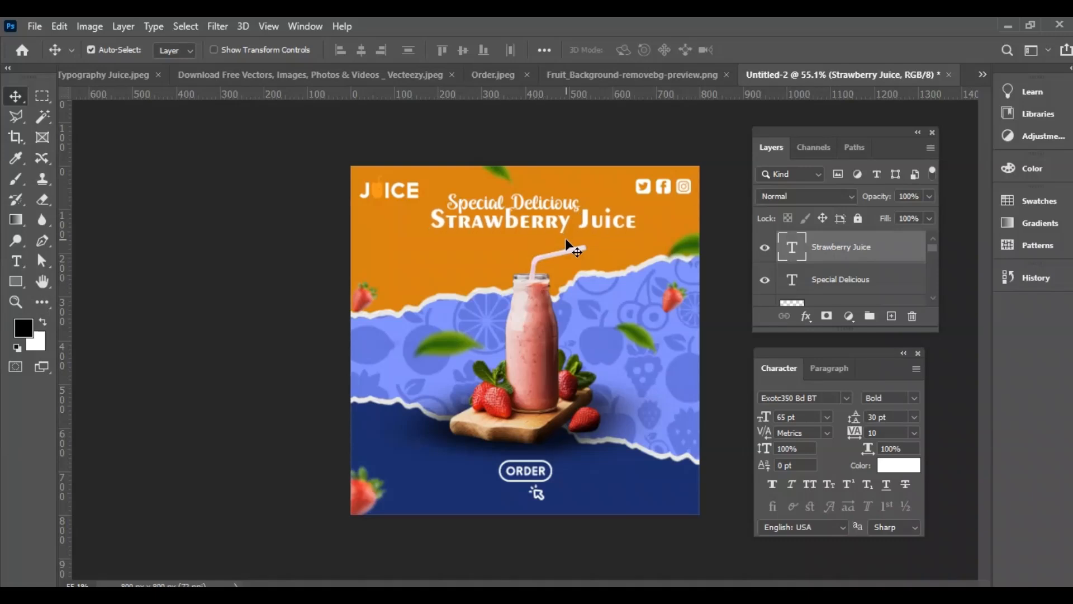
pyautogui.press('Right')
pyautogui.press('Right')
pyautogui.press('Right')
pyautogui.press('Up')
pyautogui.press('Up')
pyautogui.press('Up')
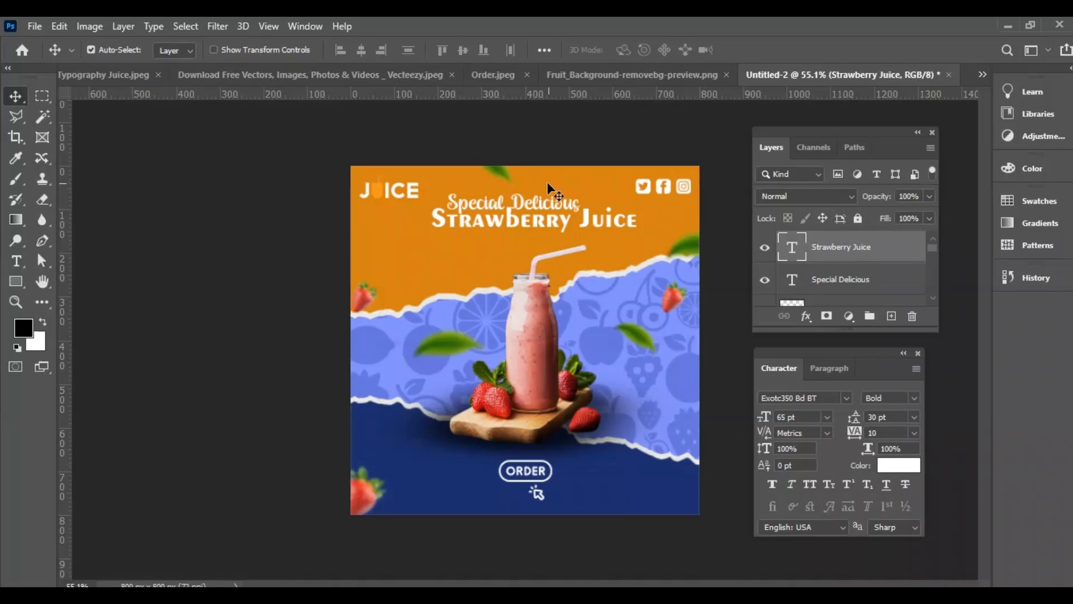
# Draw a circle about 147 px in diameter beside the smoothie bottle, on its right
pyautogui.click(16, 281)
pyautogui.click(67, 315)
pyautogui.moveTo(558, 304); pyautogui.dragTo(621, 367)
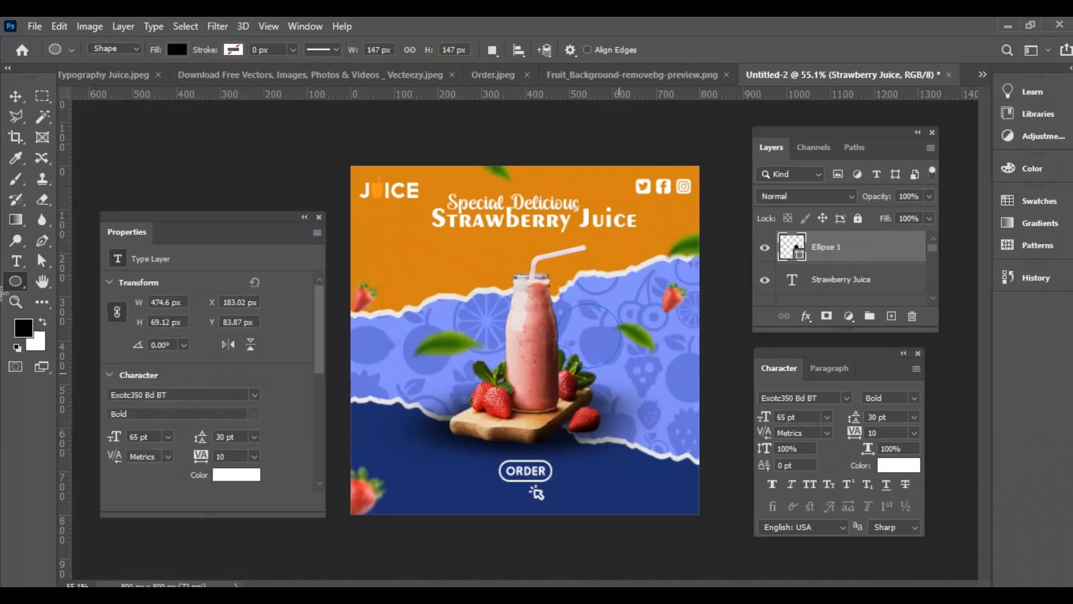
# Fill the circle with the dark green sampled from the leaf left of the bottle
pyautogui.click(116, 357)
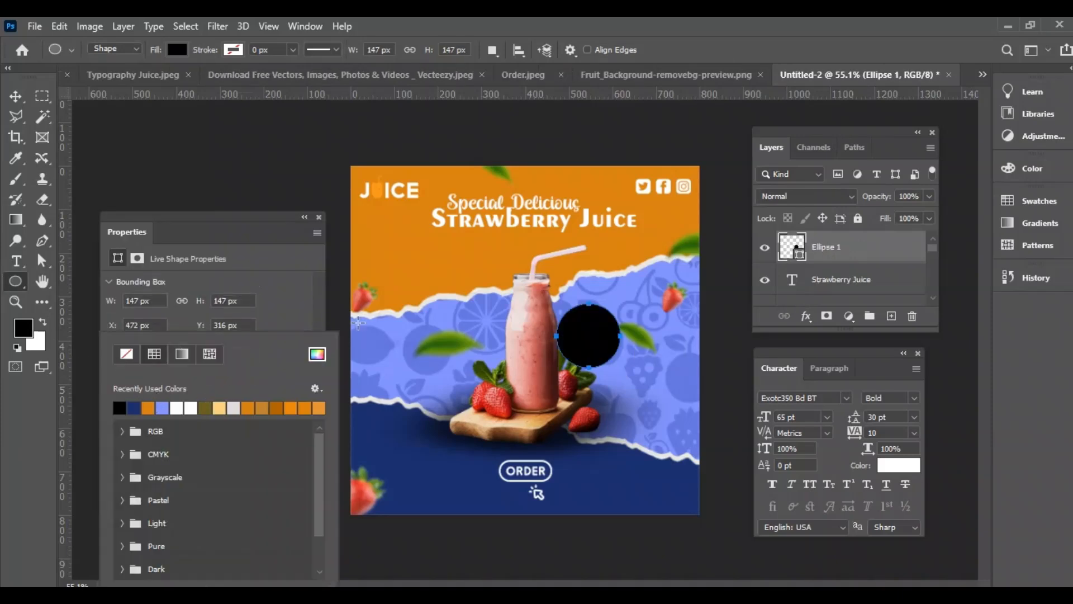
pyautogui.press('Escape')
pyautogui.press('i')
pyautogui.click(447, 334)
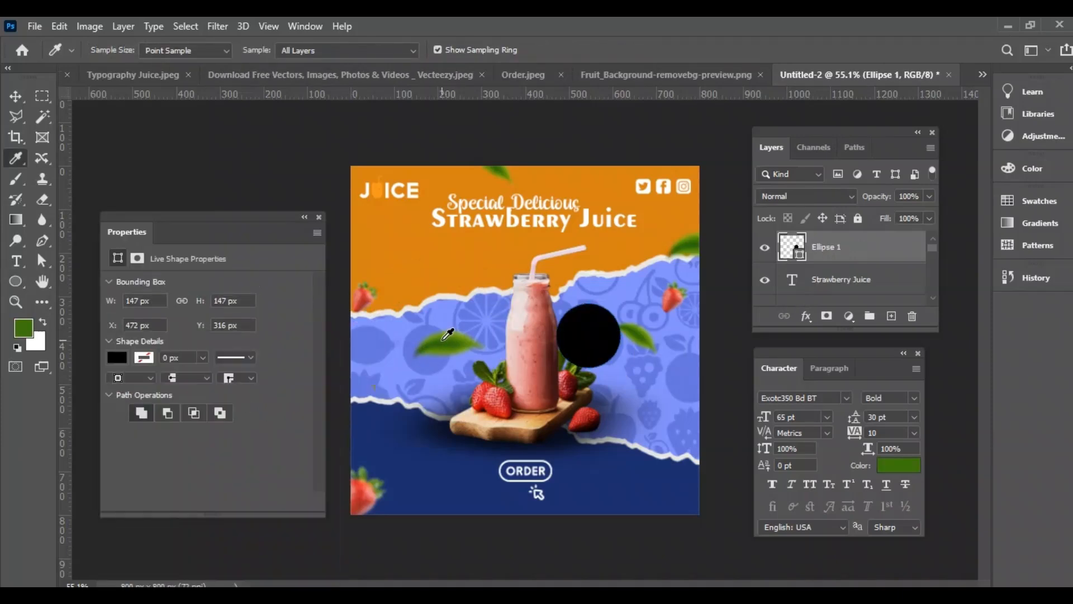
pyautogui.click(124, 358)
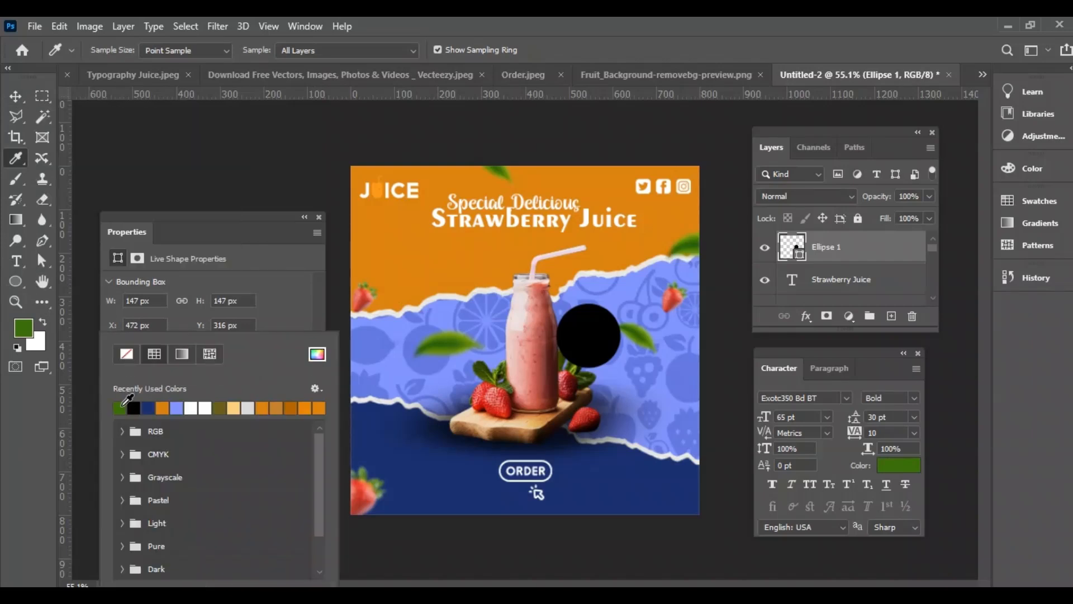
pyautogui.click(120, 408)
# Duplicate the green circle to the bottle's lower left and give the copy no fill and a white stroke
pyautogui.click(14, 99)
pyautogui.moveTo(600, 344); pyautogui.dragTo(464, 383)
pyautogui.click(116, 358)
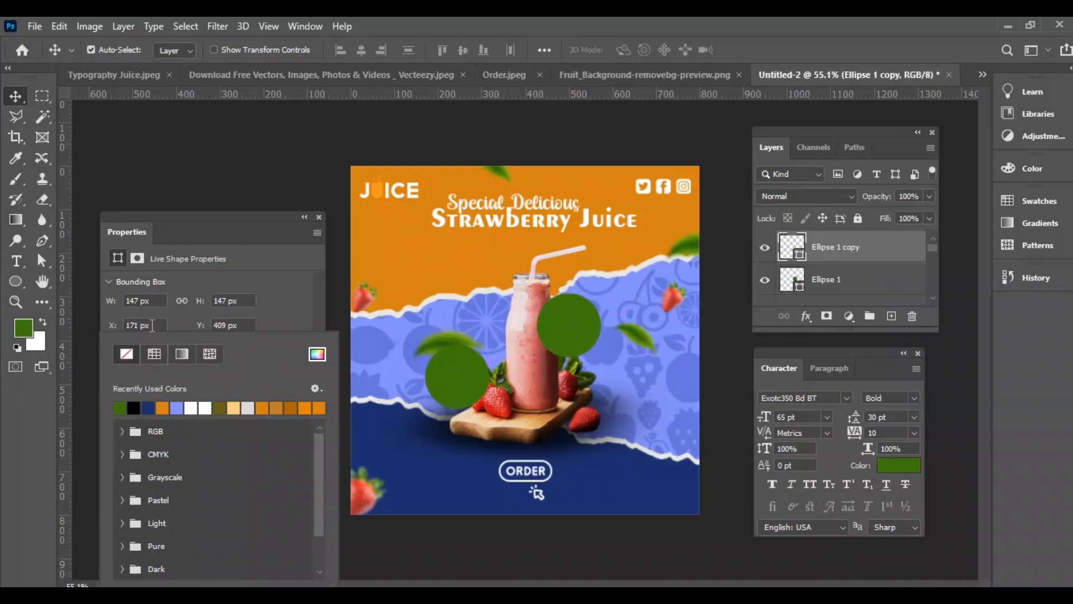
pyautogui.click(127, 354)
pyautogui.click(143, 356)
pyautogui.click(194, 408)
pyautogui.click(174, 317)
# Set the copied circle's stroke width to 4 px
pyautogui.click(203, 357)
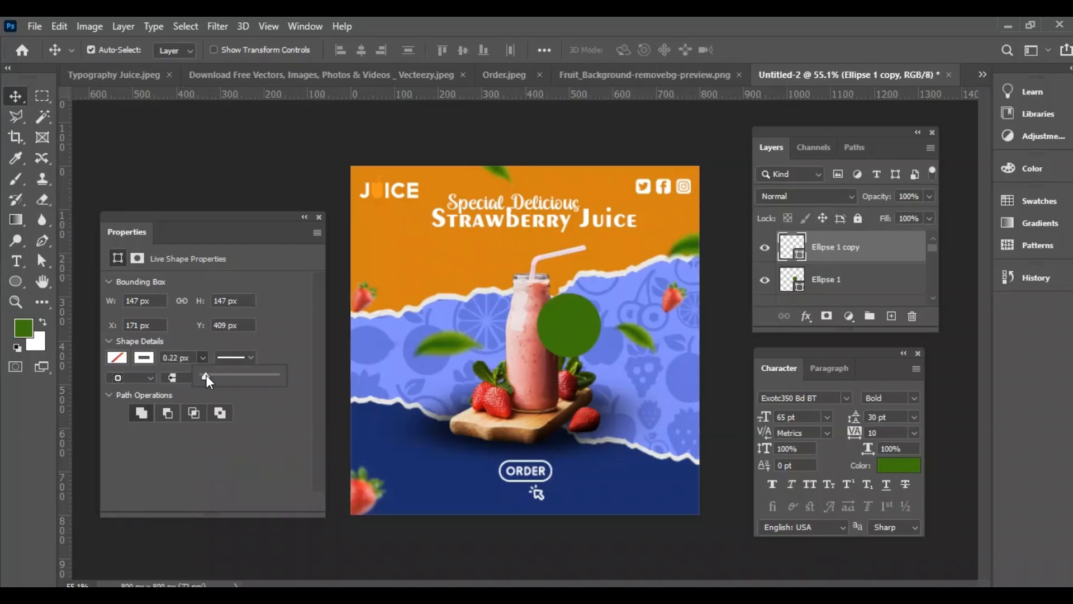
pyautogui.moveTo(209, 374); pyautogui.dragTo(217, 375)
pyautogui.click(162, 356)
pyautogui.write('4')
pyautogui.press('Return')
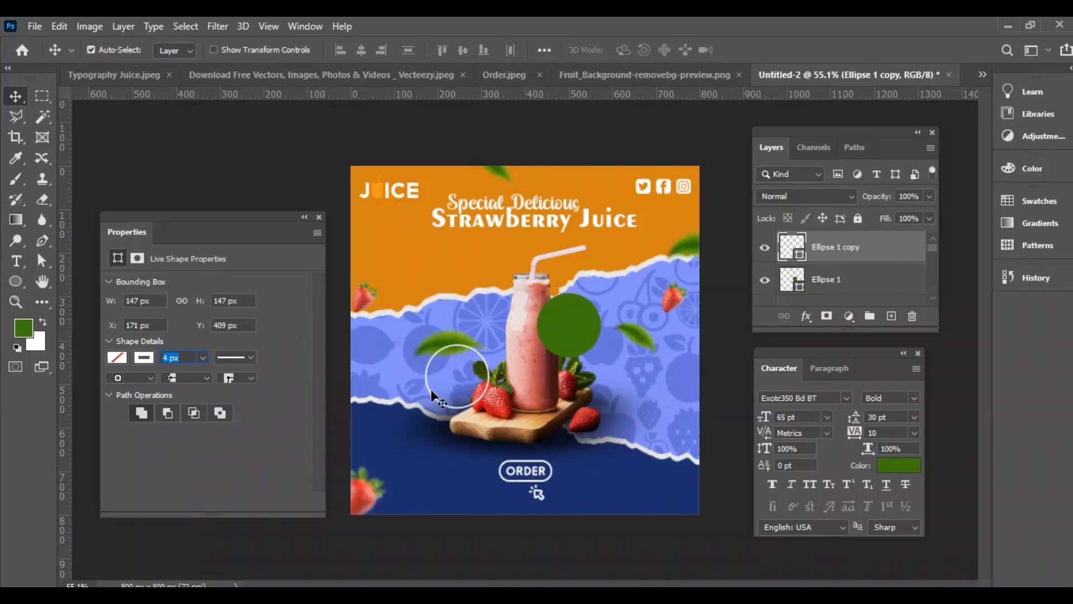
# Duplicate the white outlined circle just below itself and give the new copy a dotted stroke
pyautogui.moveTo(464, 404); pyautogui.dragTo(456, 459)
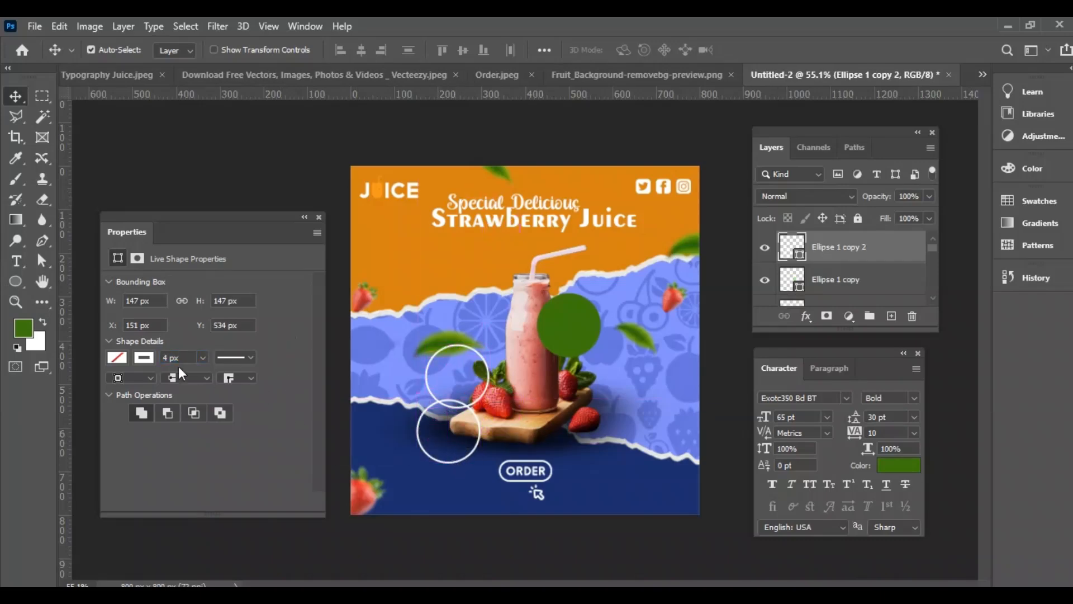
pyautogui.click(242, 359)
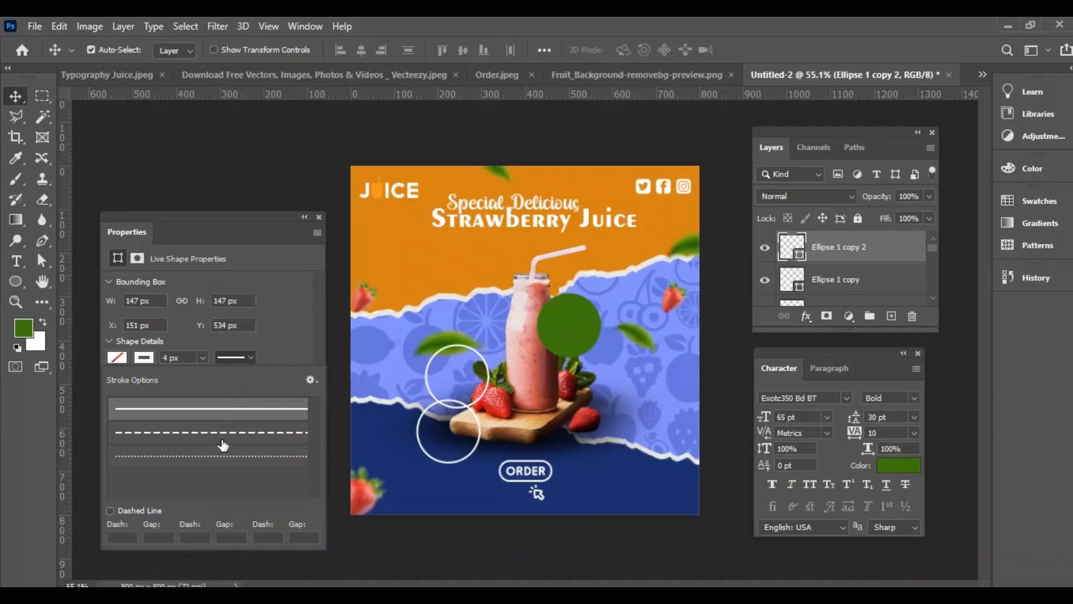
pyautogui.click(223, 439)
pyautogui.click(237, 450)
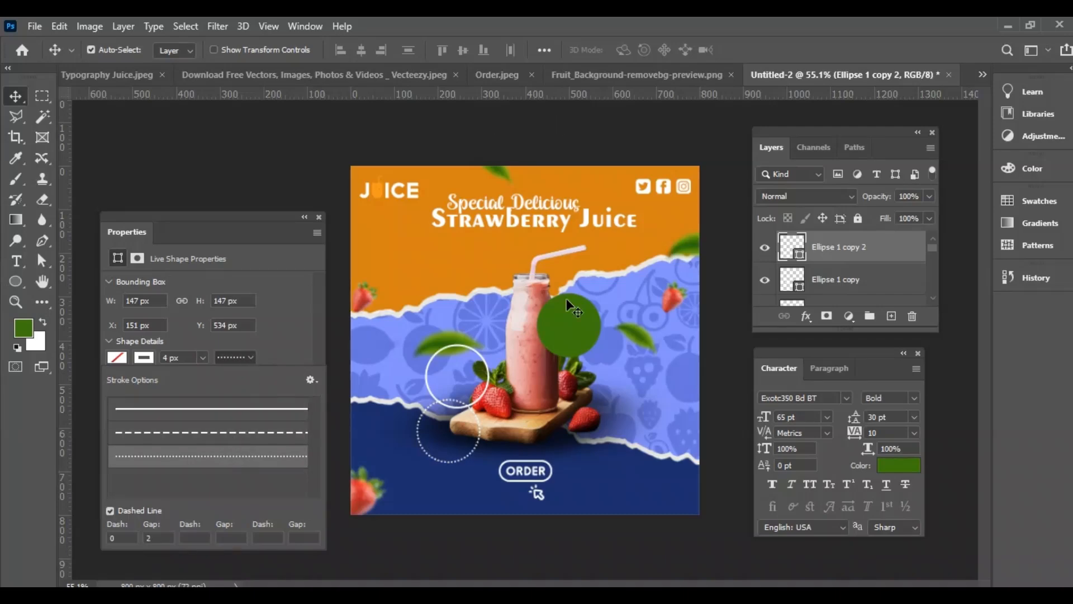
# Scale down the solid white outlined circle so it fits inside the green circle
pyautogui.click(483, 392)
pyautogui.hotkey('ctrl', 't')
pyautogui.moveTo(492, 380); pyautogui.dragTo(481, 377)
pyautogui.press('Return')
# Align the horizontal and vertical centres of the green, solid-outline and dotted circles to form a badge
pyautogui.click(848, 259)
pyautogui.scroll(-1, 849, 260)
pyautogui.keyDown('shift'); pyautogui.click(848, 279); pyautogui.keyUp('shift')
pyautogui.click(361, 50)
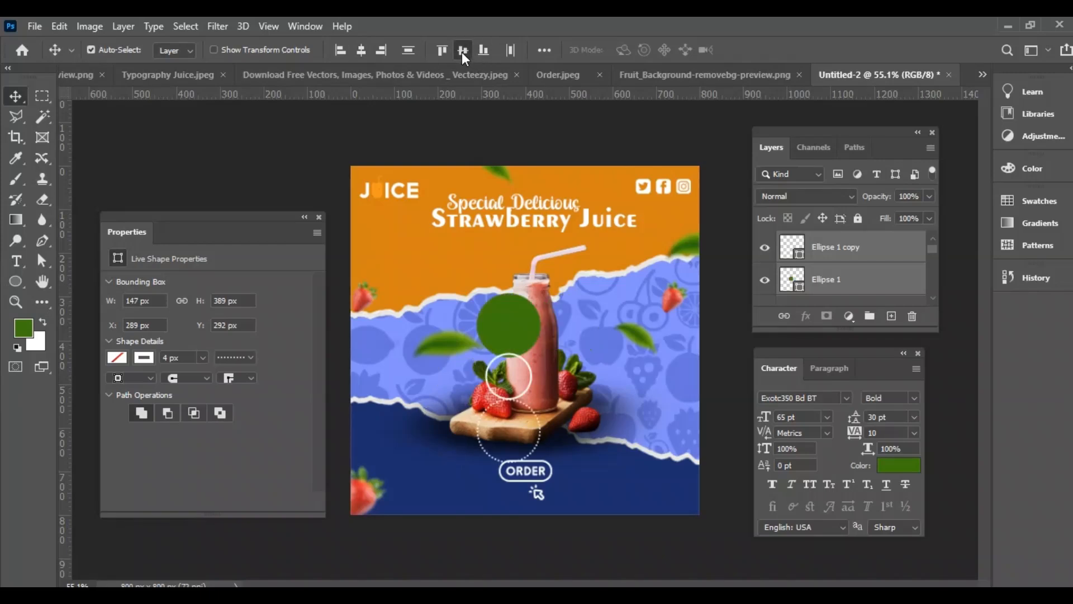
pyautogui.click(463, 53)
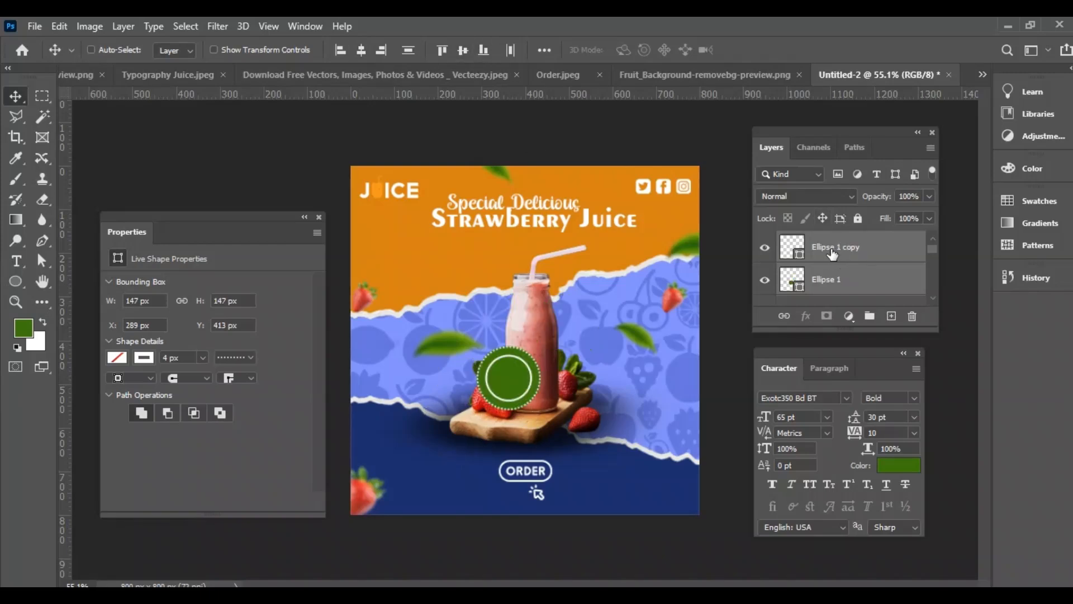
# Move the three-circle badge up and right onto the right edge of the smoothie bottle
pyautogui.hotkey('ctrl', 't')
pyautogui.moveTo(513, 386); pyautogui.dragTo(568, 332)
pyautogui.press('Return')
pyautogui.scroll(1, 885, 272)
# Add the two-line text "50% OFF" above the badge layers, to the badge's right, and colour it white
pyautogui.click(866, 251)
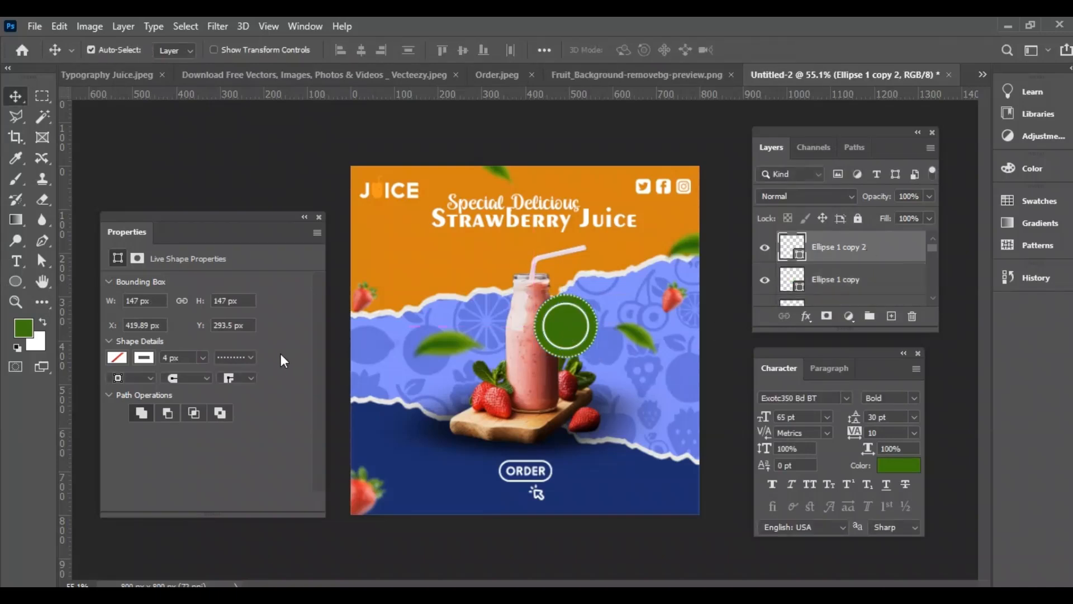
pyautogui.press('t')
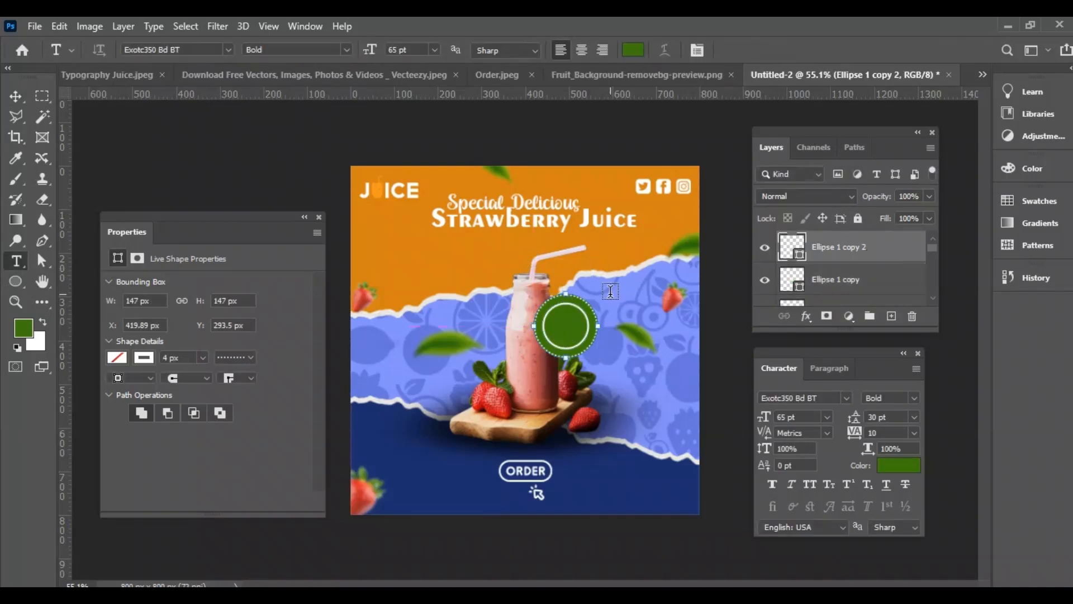
pyautogui.click(610, 290)
pyautogui.write('50%')
pyautogui.press('Return')
pyautogui.write('OFF')
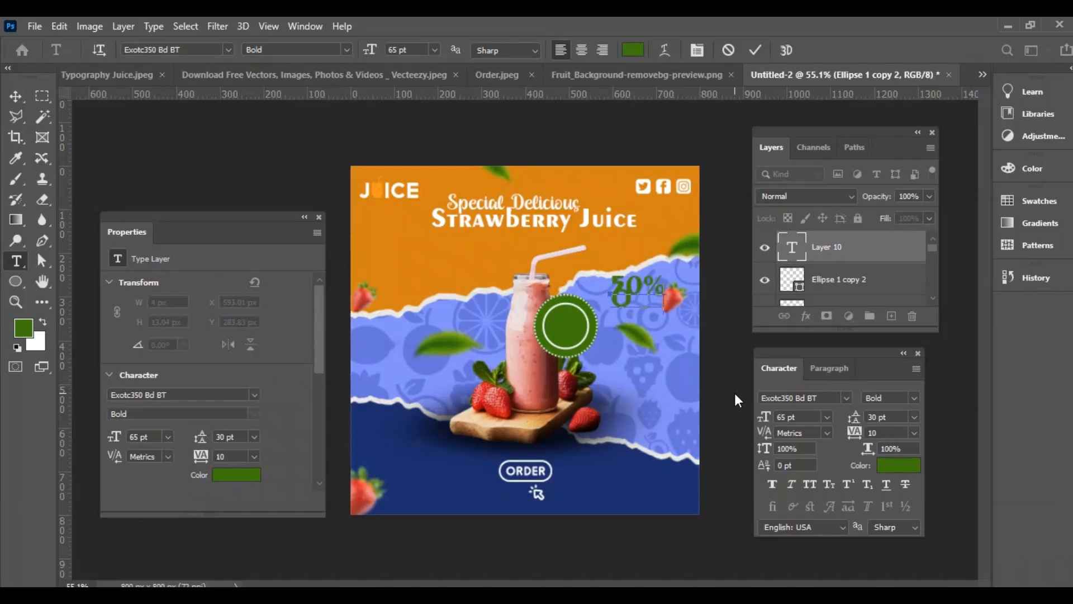
pyautogui.click(15, 96)
pyautogui.hotkey('ctrl', 'BackSpace')
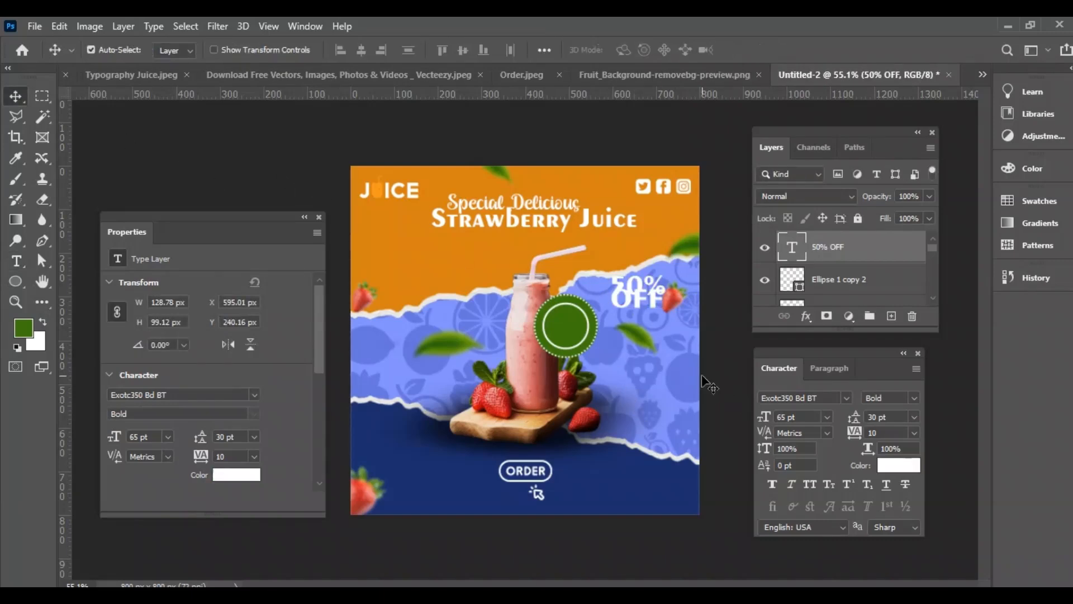
# Set the leading of the 50% OFF text to 48 pt
pyautogui.moveTo(854, 423); pyautogui.dragTo(859, 421)
pyautogui.click(914, 417)
pyautogui.click(903, 409)
pyautogui.click(914, 417)
pyautogui.click(899, 391)
pyautogui.click(892, 417)
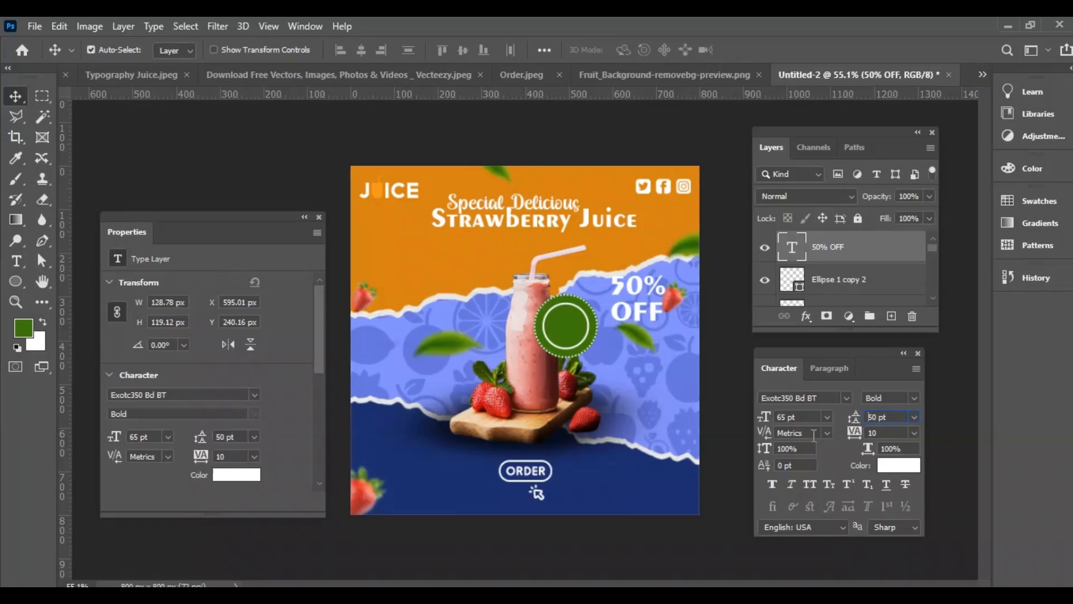
pyautogui.press('Return')
pyautogui.click(914, 417)
pyautogui.click(898, 382)
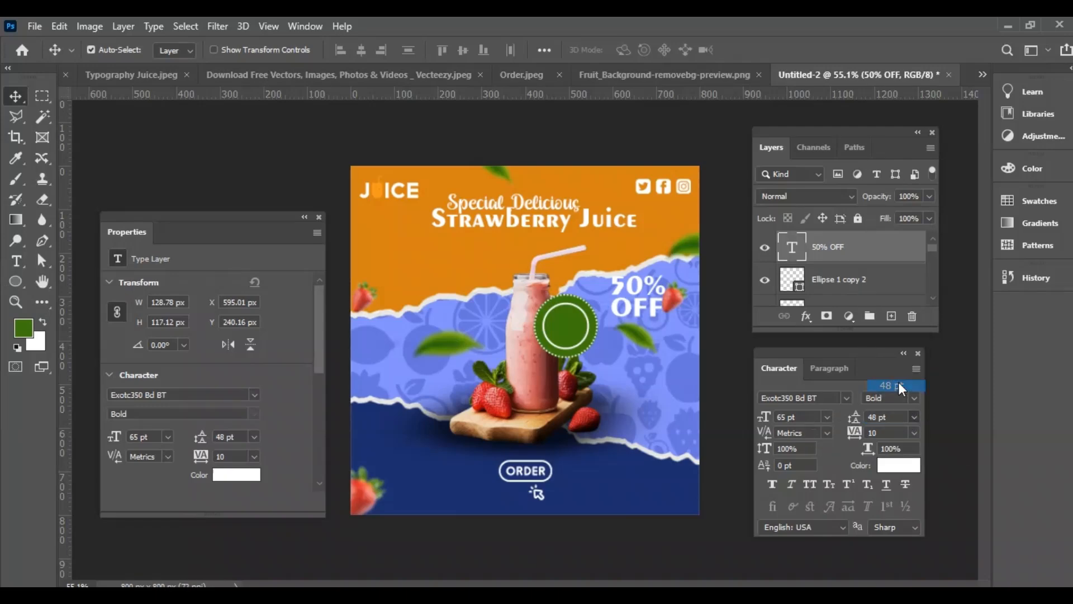
# Move the 50% OFF text onto the green badge and reduce its size to 30 pt
pyautogui.click(827, 415)
pyautogui.click(811, 380)
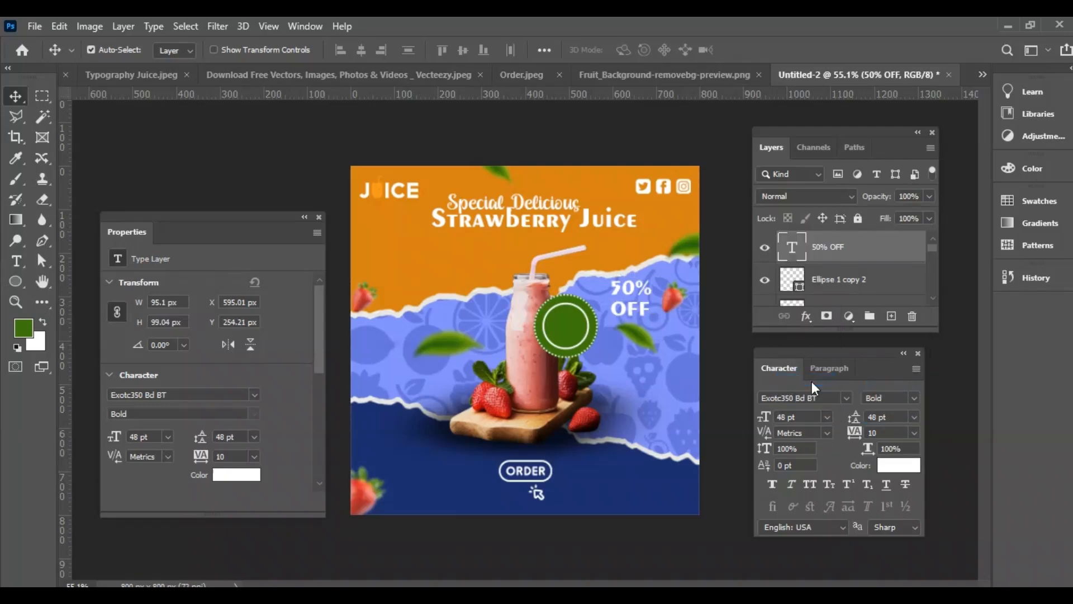
pyautogui.moveTo(635, 307); pyautogui.dragTo(576, 343)
pyautogui.click(827, 416)
pyautogui.click(803, 358)
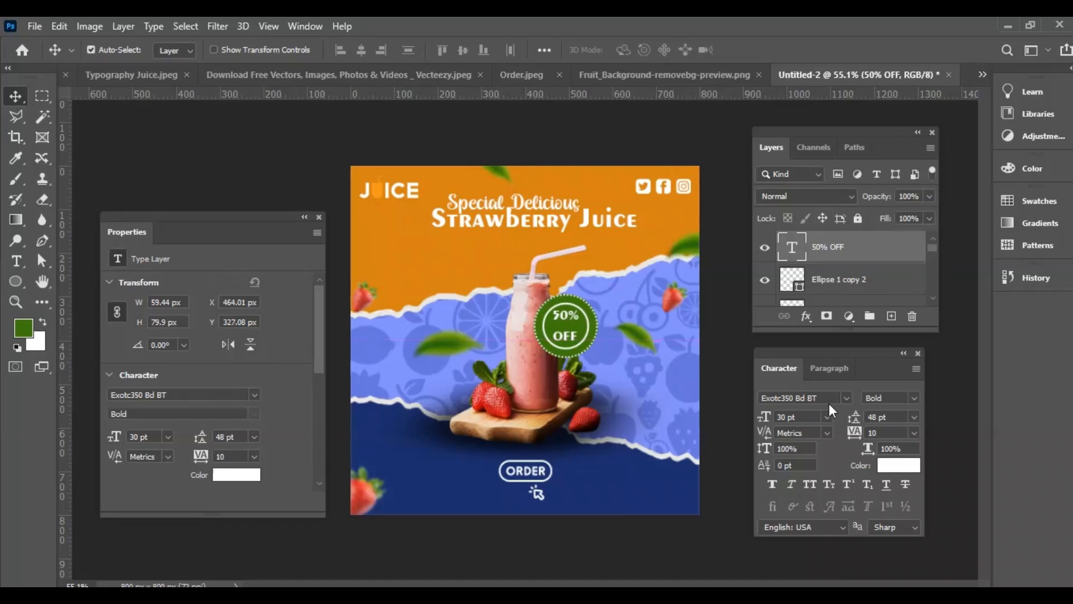
# Change the 50% OFF text to the Bahnschrift font with 30 pt leading
pyautogui.click(846, 398)
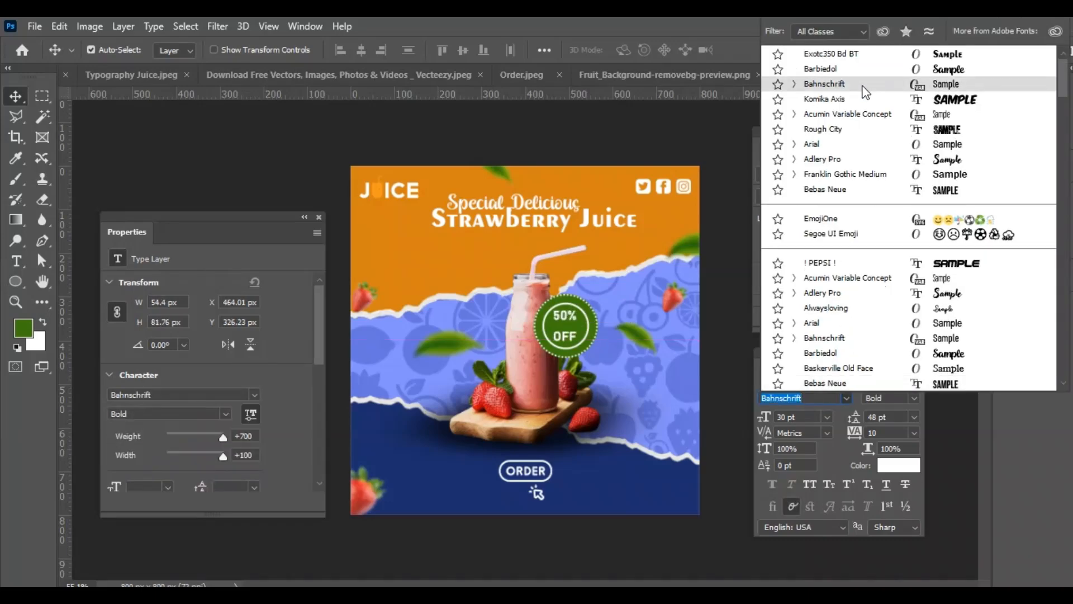
pyautogui.click(864, 89)
pyautogui.click(916, 417)
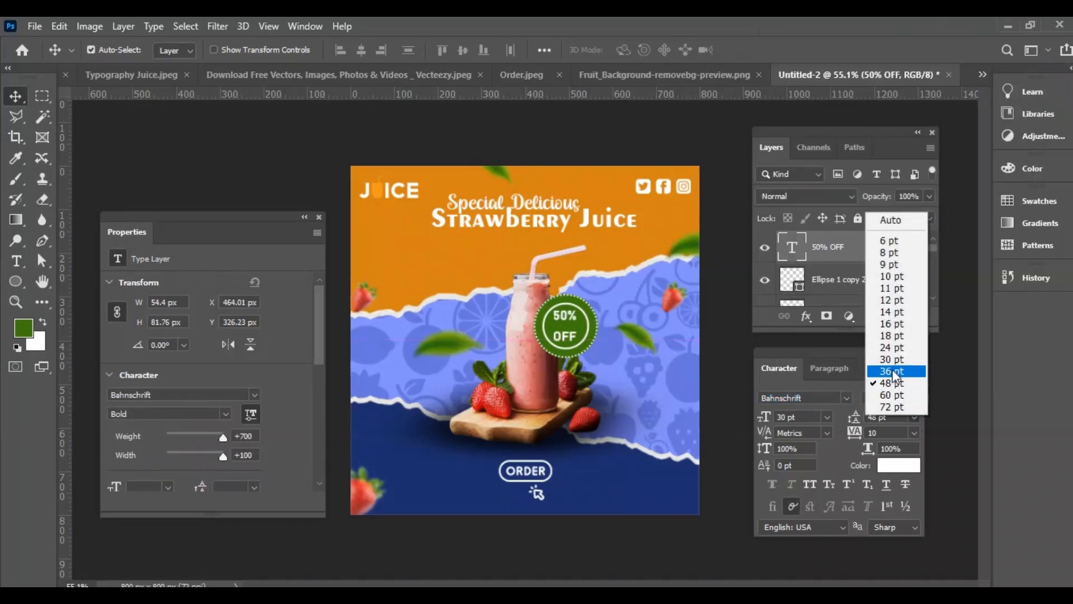
pyautogui.click(894, 355)
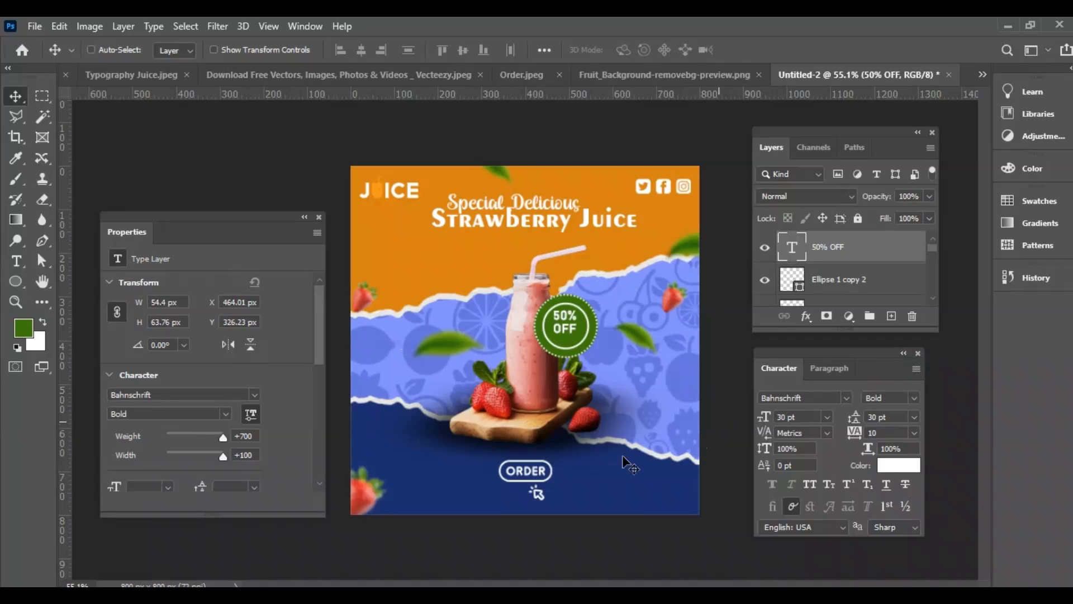
# Enlarge the 50% OFF text to about 116% inside the badge
pyautogui.hotkey('ctrl', 't')
pyautogui.moveTo(564, 336); pyautogui.dragTo(566, 342)
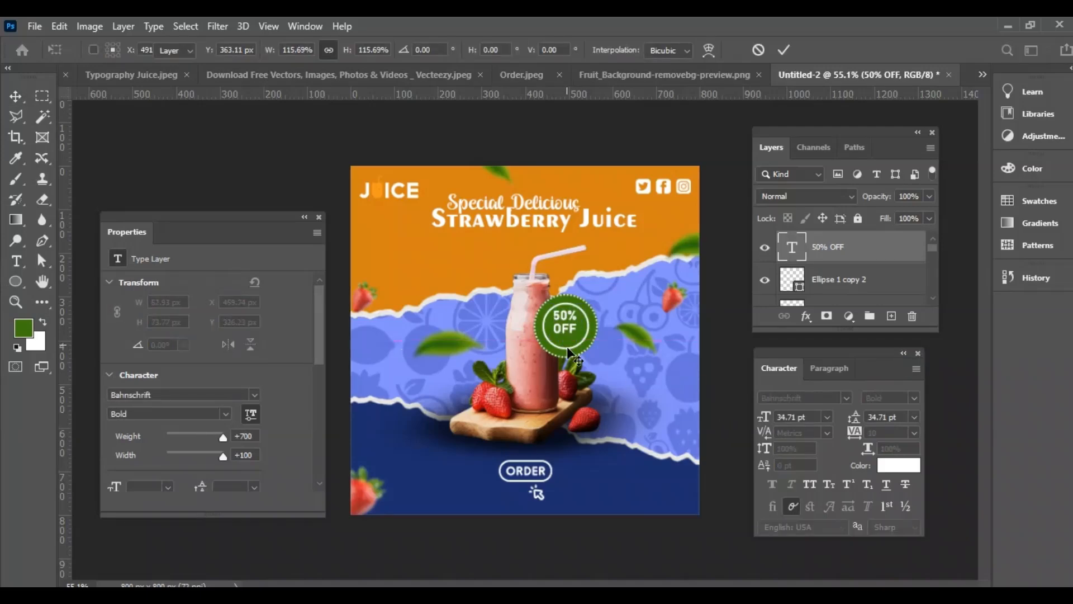
pyautogui.press('Return')
# Align the vertical centre of the 50% OFF text with the dotted circle
pyautogui.click(762, 281)
pyautogui.keyDown('shift'); pyautogui.click(834, 284); pyautogui.keyUp('shift')
pyautogui.click(464, 52)
# Rotate the 50% OFF text counterclockwise to about -11.24° within the badge
pyautogui.click(838, 255)
pyautogui.hotkey('ctrl', 't')
pyautogui.moveTo(599, 293); pyautogui.dragTo(601, 282)
pyautogui.press('Return')
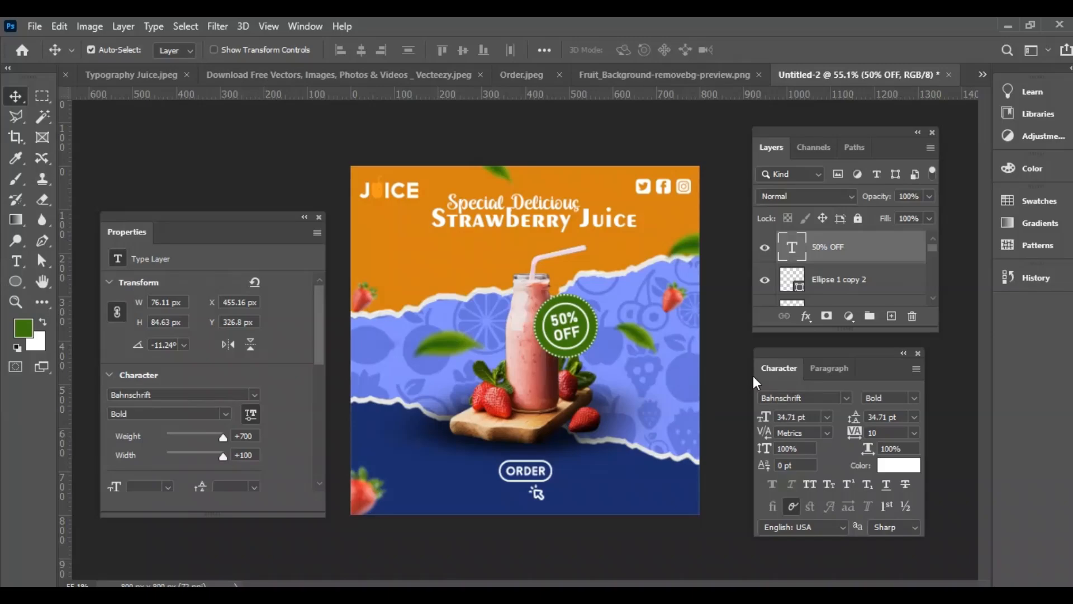
# Close the floating Layers and Character panels
pyautogui.click(932, 132)
pyautogui.click(917, 354)
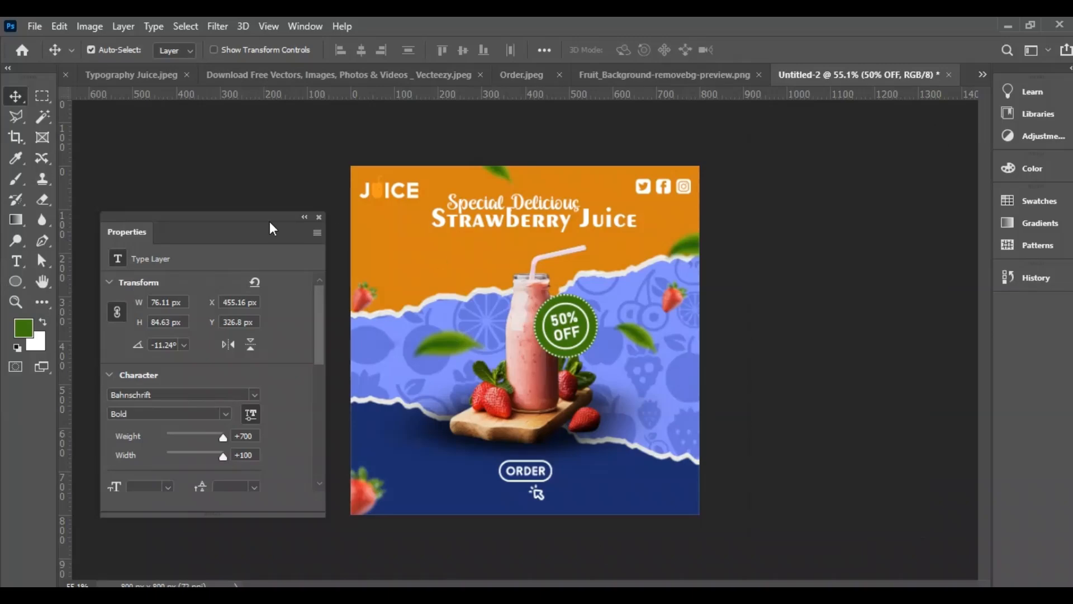